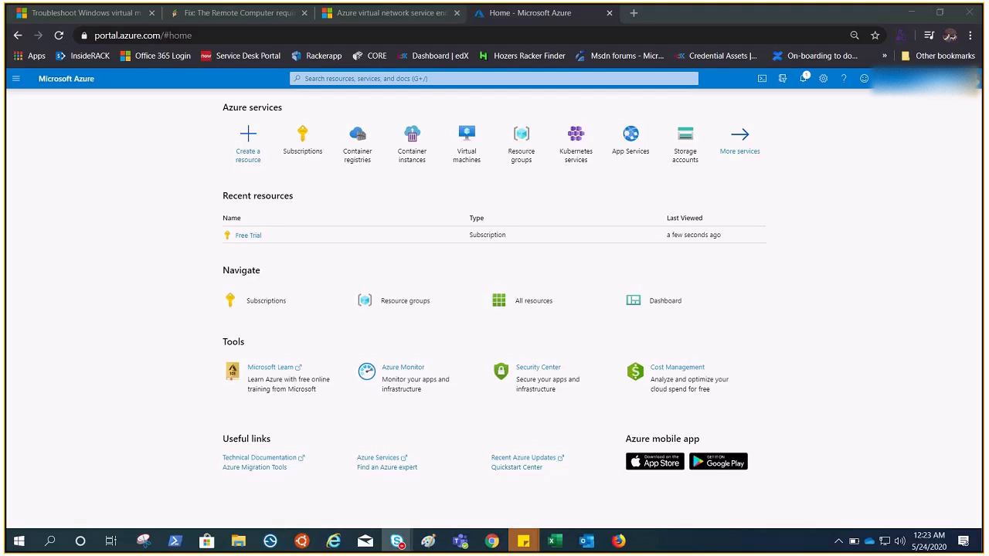
# Search the portal for App Services and start creating a new app service.
pyautogui.click(434, 79)
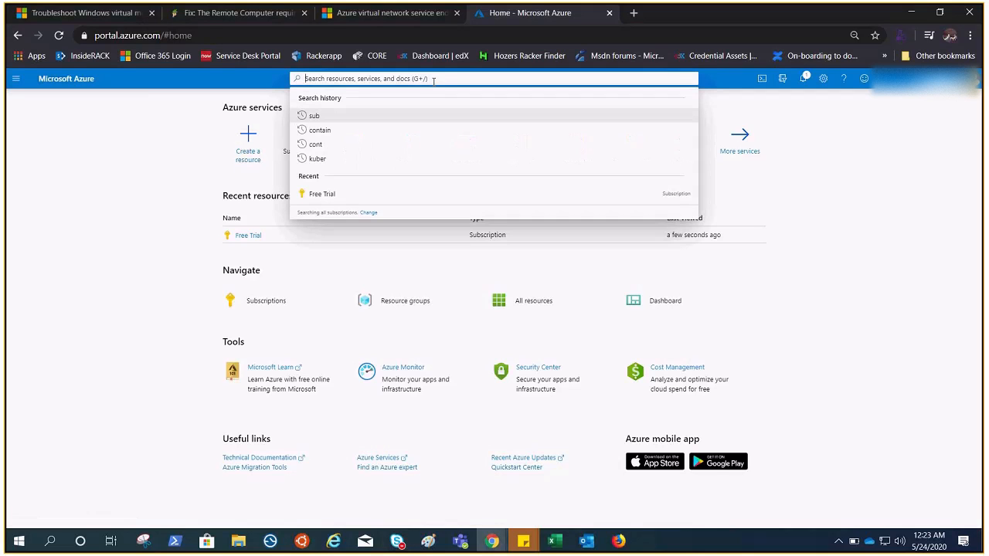
pyautogui.write('app')
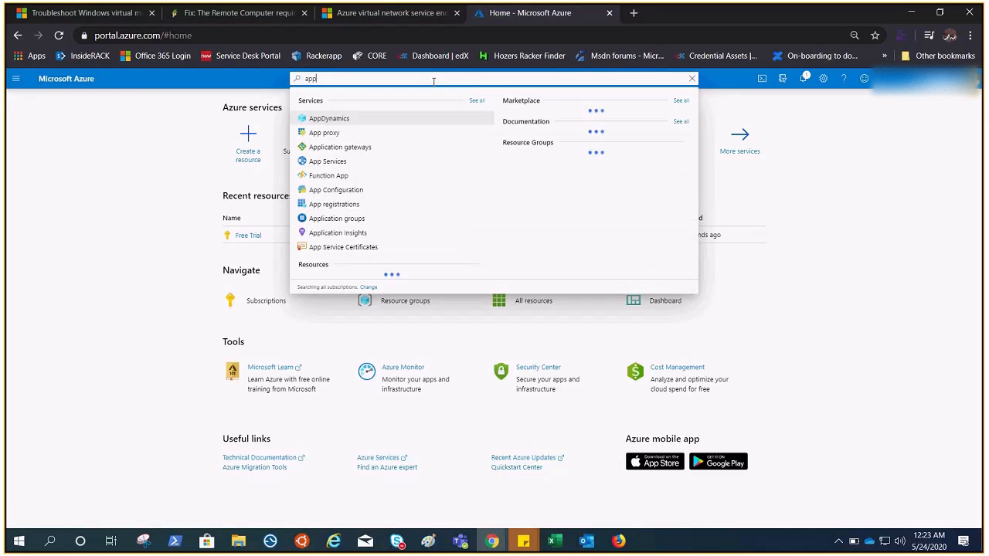
pyautogui.write('serv')
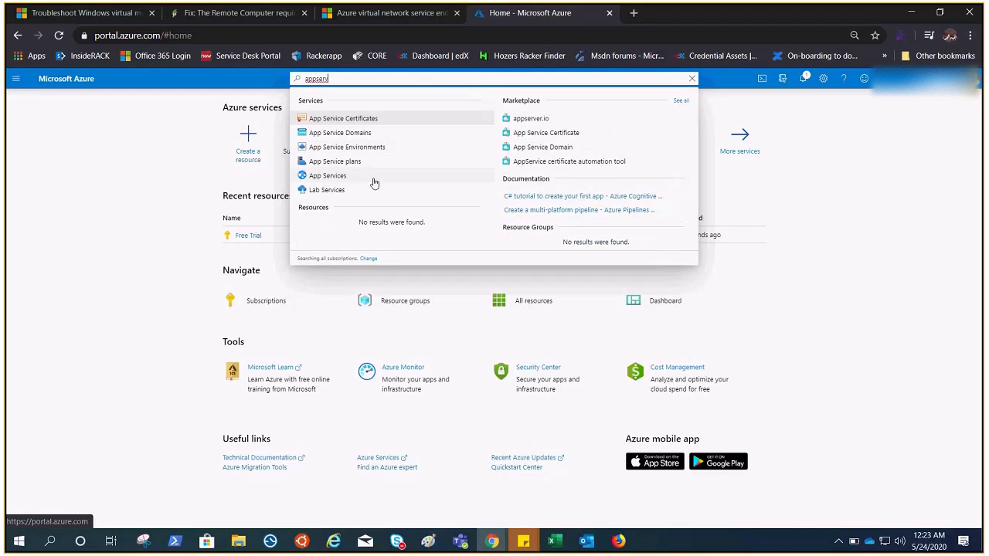
pyautogui.click(338, 182)
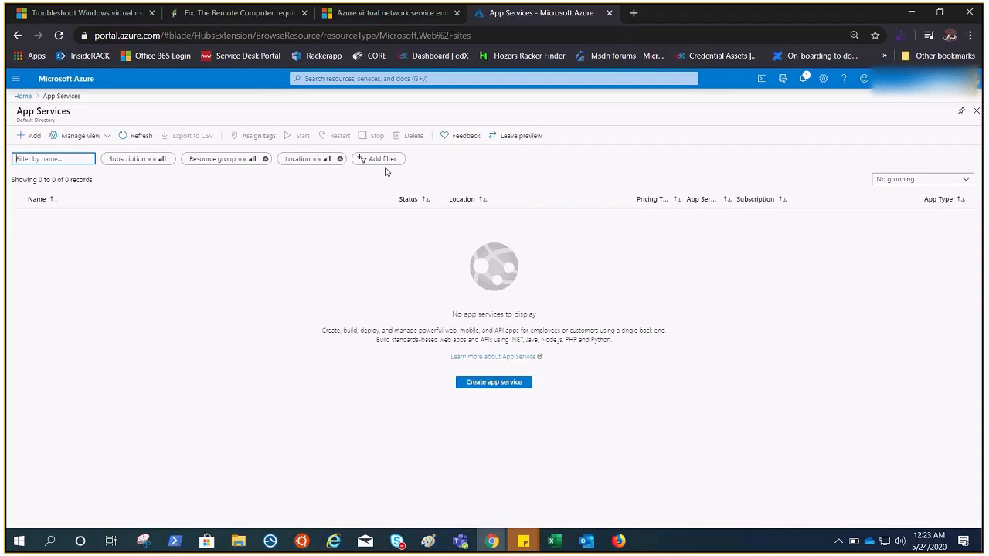
pyautogui.click(500, 382)
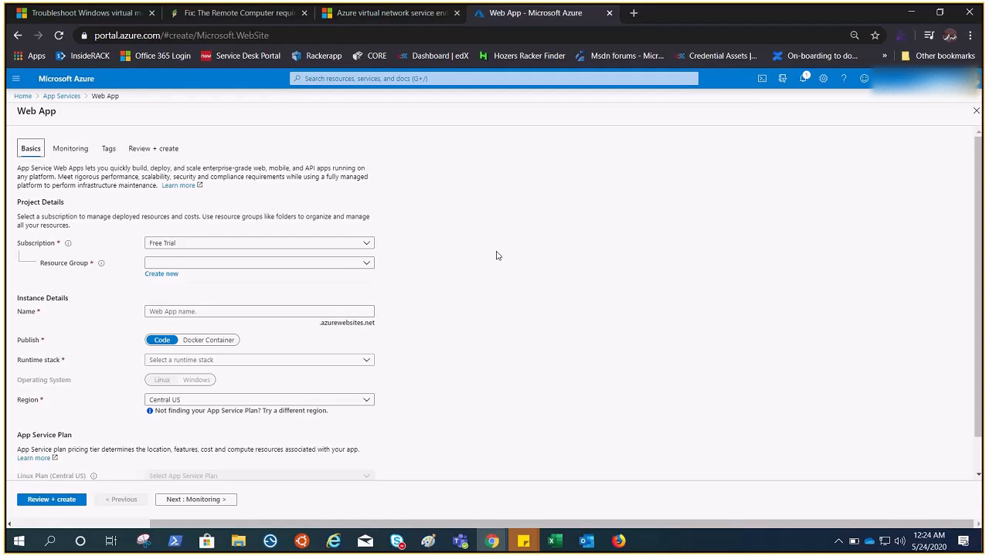
# Create a new resource group named APP-RG for the web app.
pyautogui.click(324, 266)
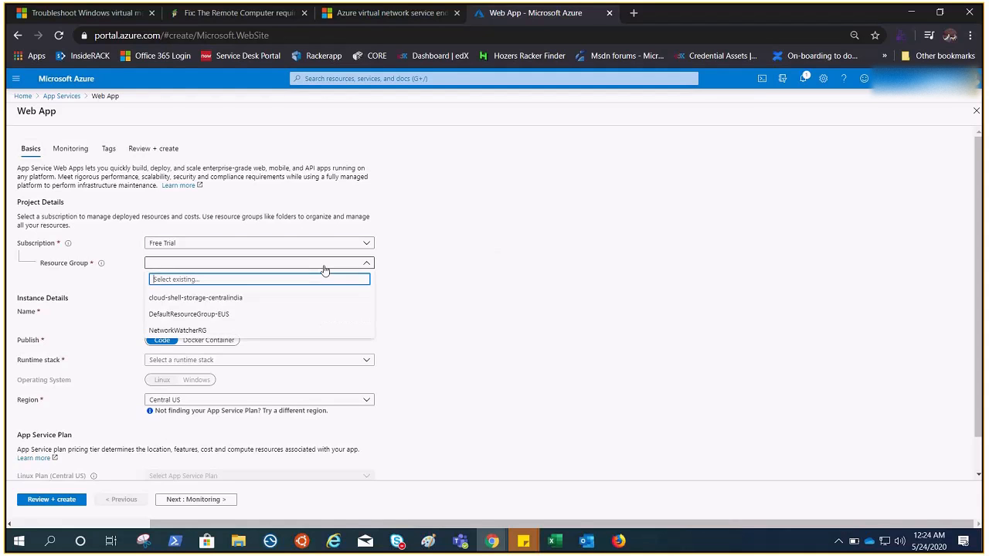
pyautogui.click(437, 275)
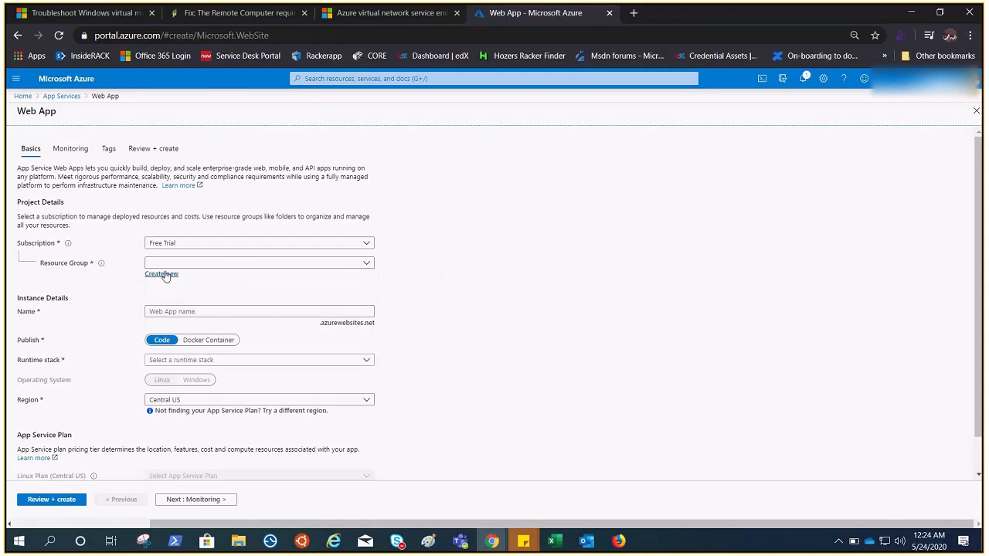
pyautogui.click(162, 275)
pyautogui.write('APP')
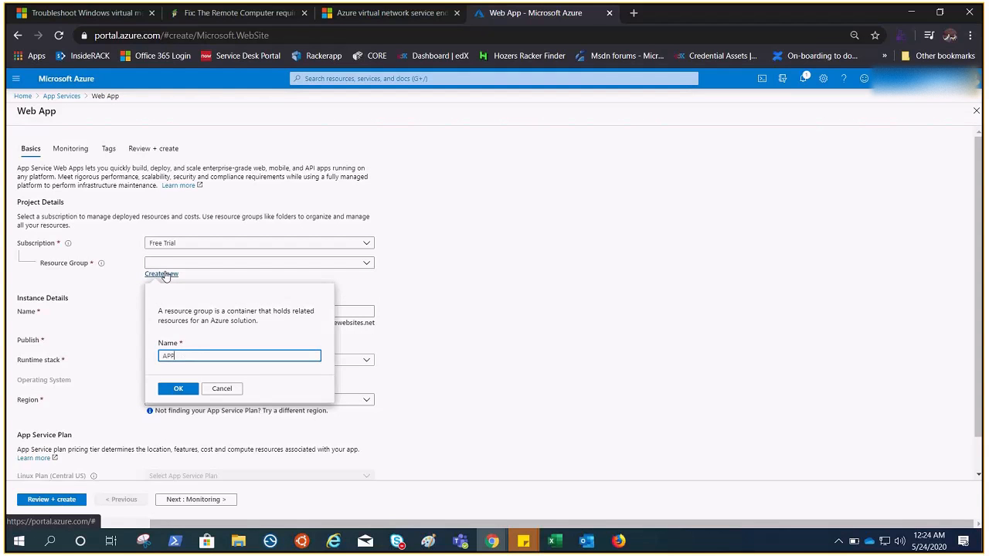
pyautogui.write('-RG')
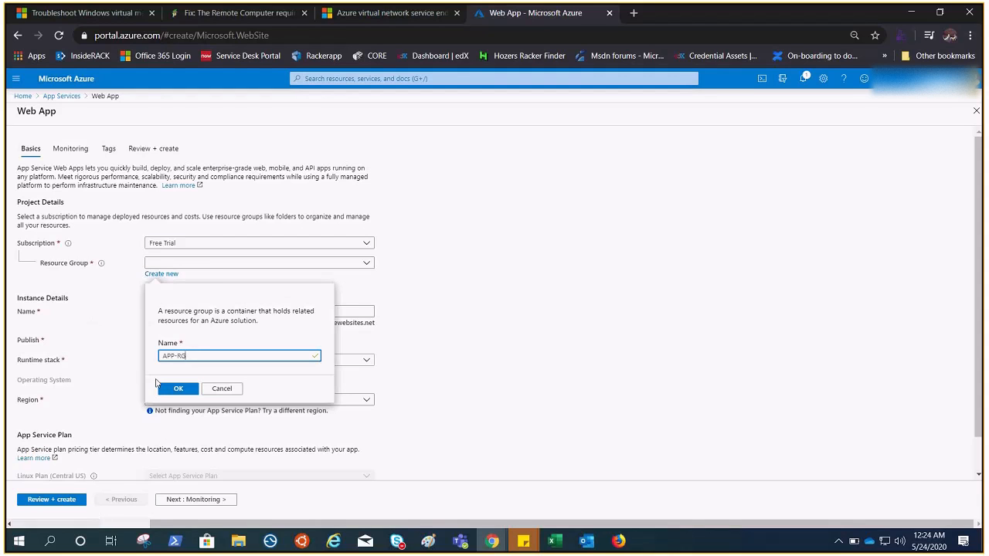
pyautogui.click(172, 388)
# Name the web app appservicew987.
pyautogui.click(203, 312)
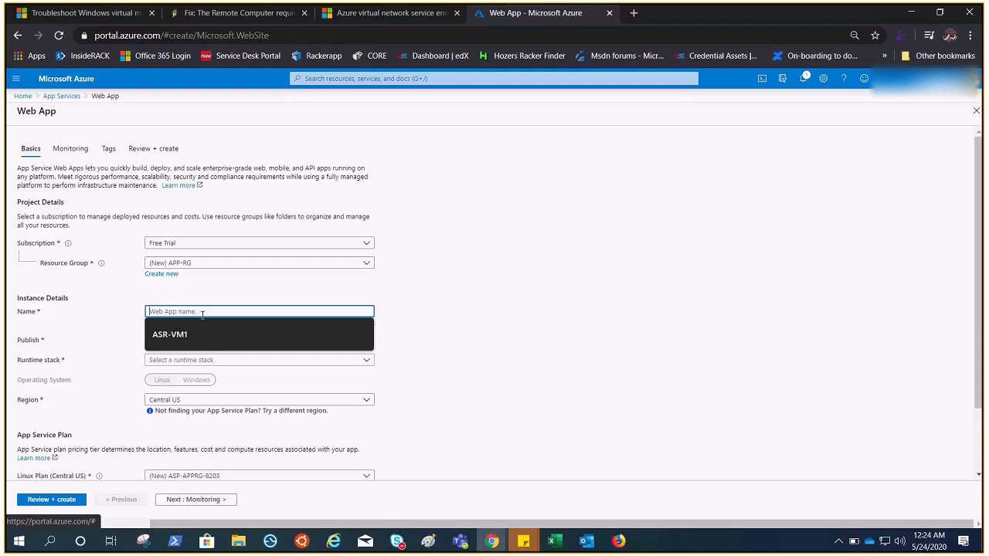
pyautogui.click(421, 334)
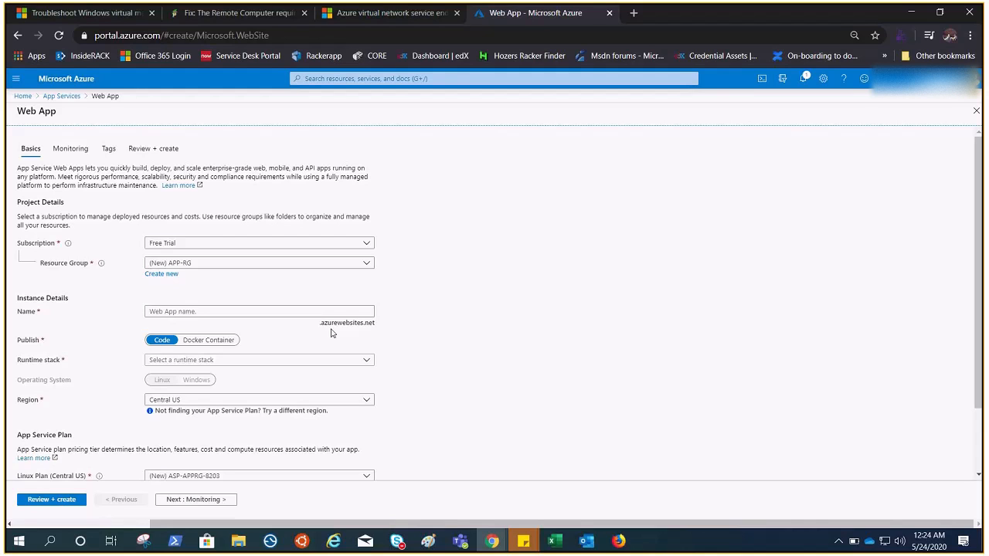
pyautogui.click(255, 312)
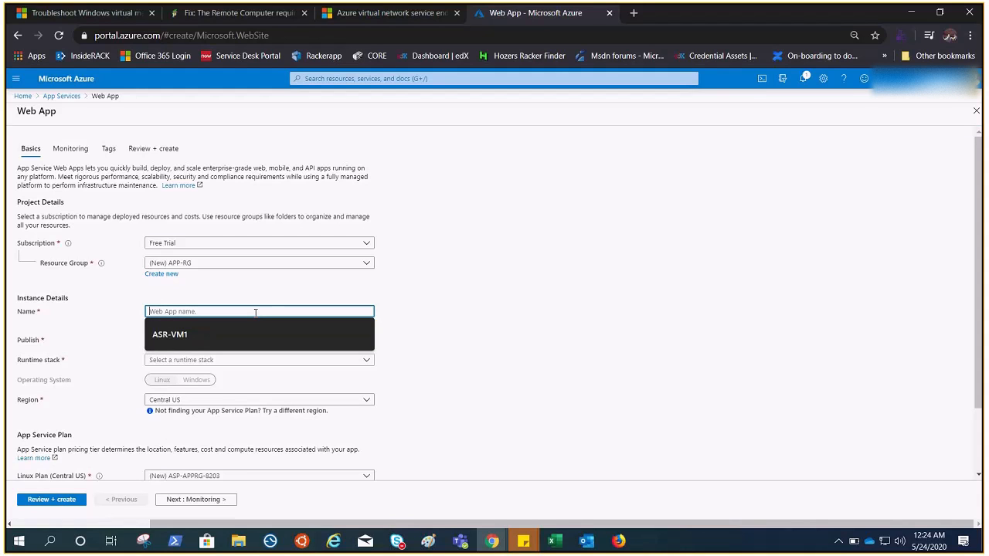
pyautogui.write('appservicew')
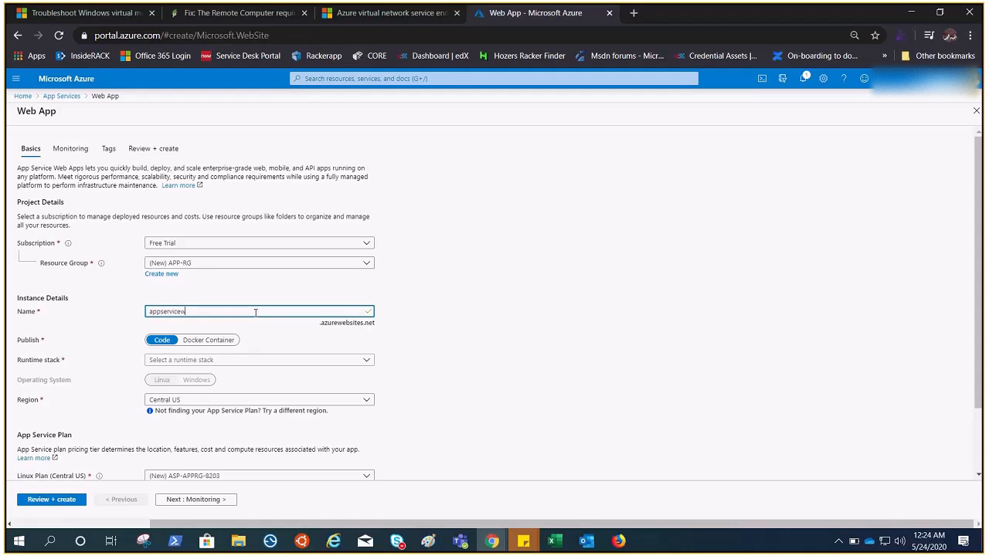
pyautogui.write('987')
# Set the web app's runtime stack to .NET Core 3.1 (LTS).
pyautogui.click(215, 362)
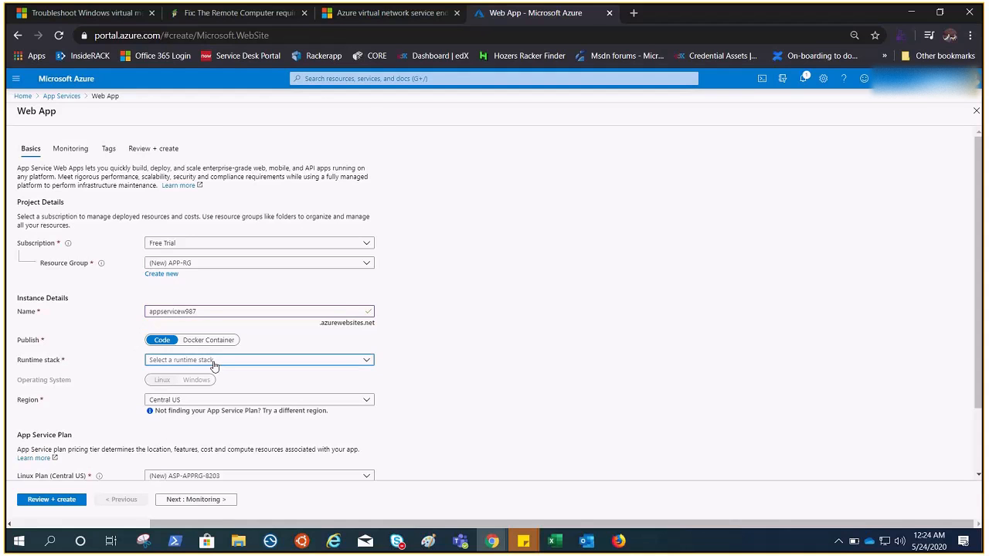
pyautogui.click(215, 363)
pyautogui.click(366, 360)
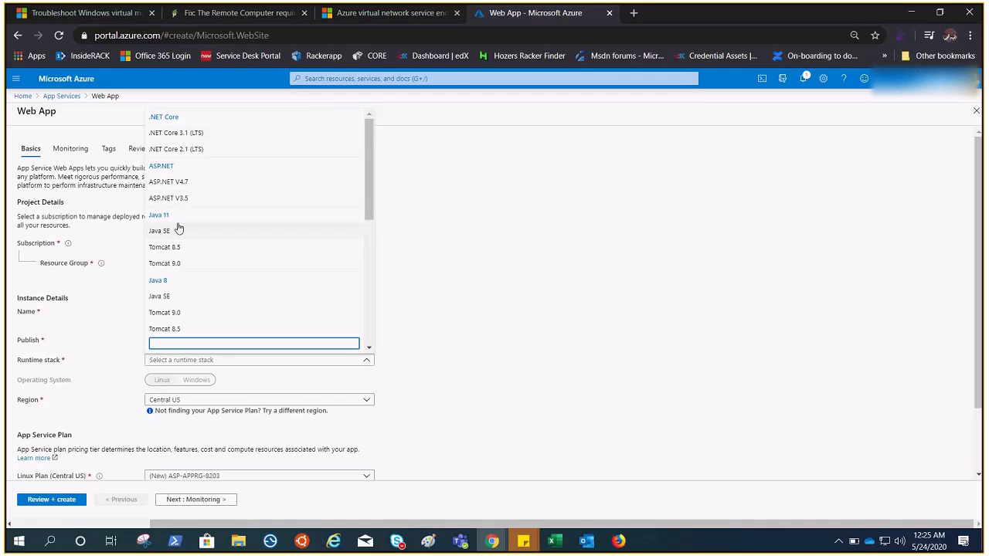
pyautogui.click(187, 135)
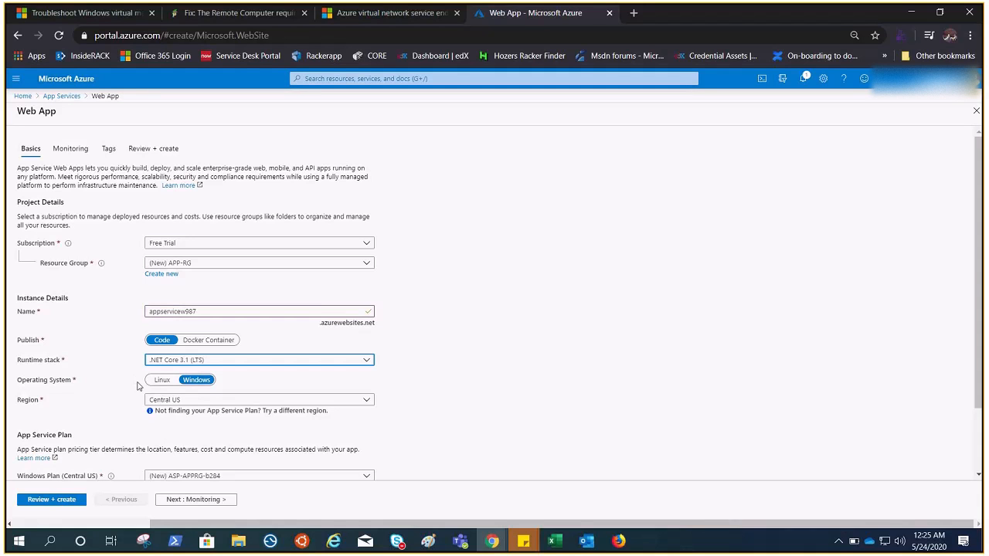
# Try Linux as the operating system and Docker Container as the publish type, returning each to Windows and Code.
pyautogui.click(162, 380)
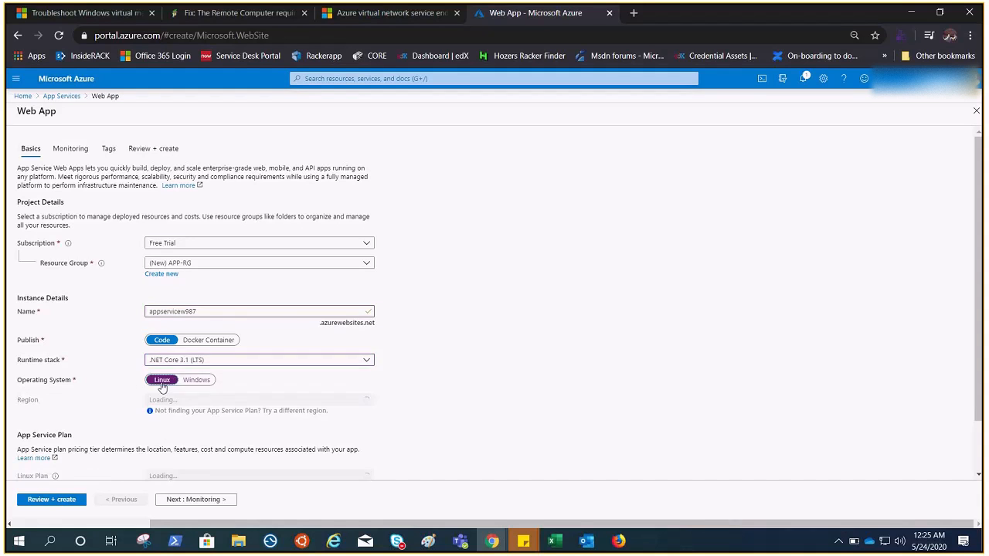
pyautogui.click(195, 380)
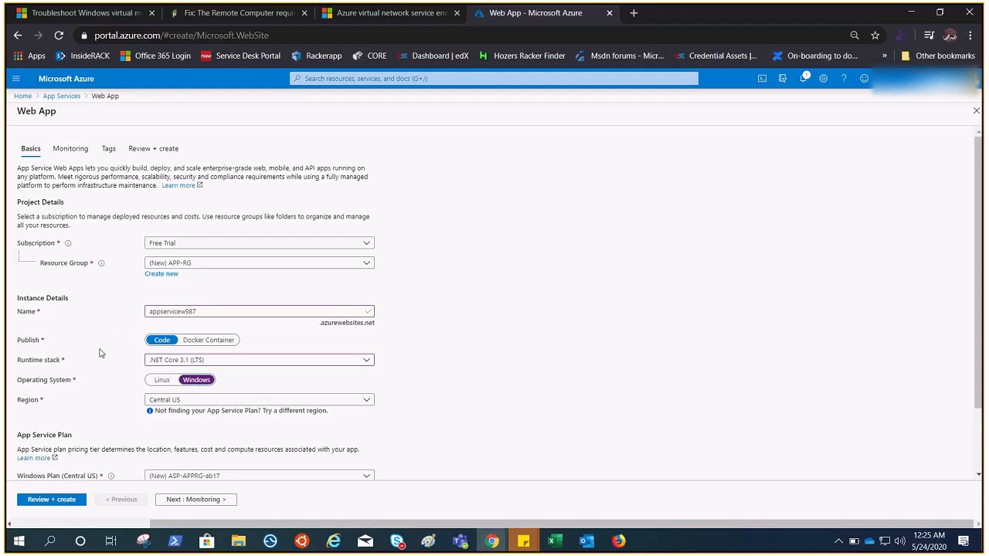
pyautogui.click(217, 346)
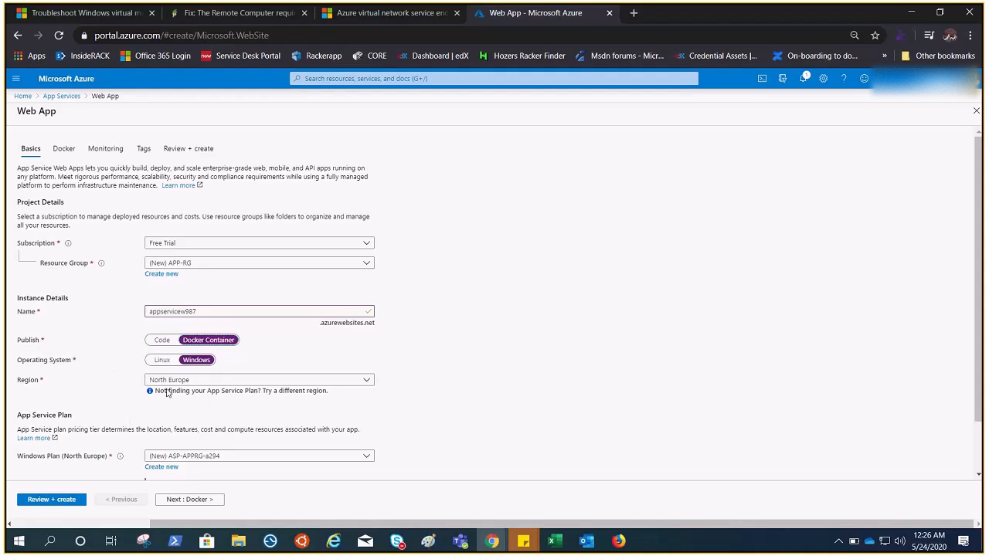
pyautogui.click(160, 349)
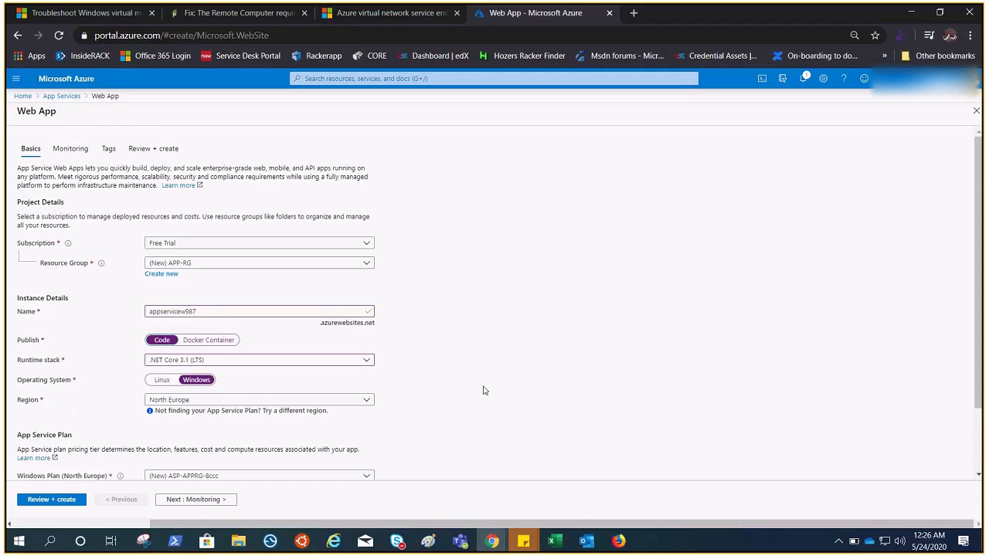
# Open the size options of the App Service plan and review the Dev/Test, Production and Isolated pricing categories.
pyautogui.scroll(-1, 482, 392)
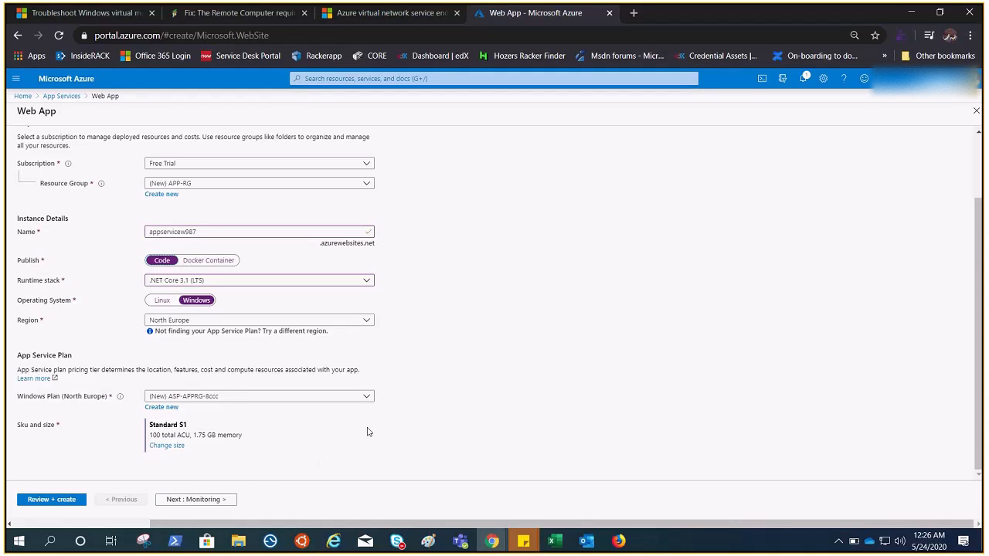
pyautogui.click(167, 447)
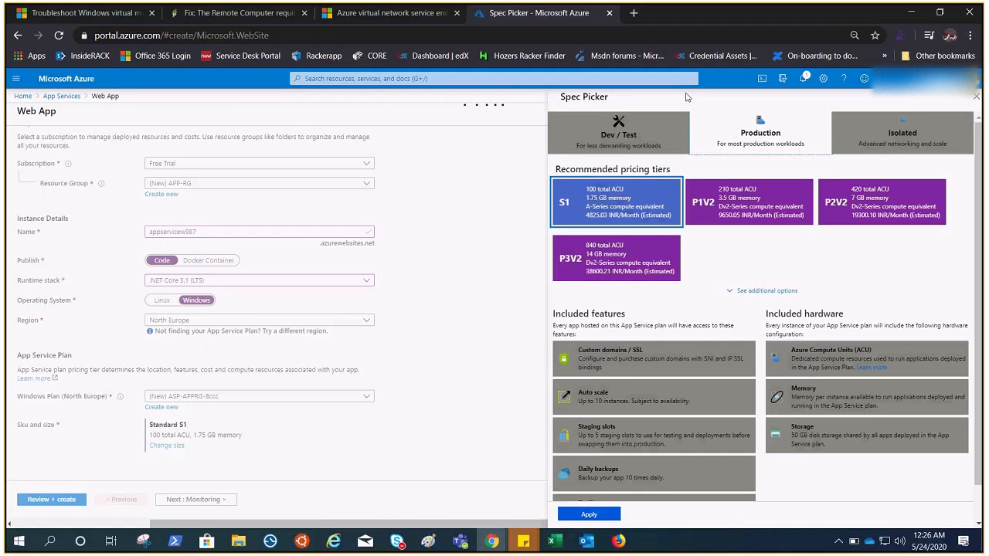
pyautogui.click(644, 139)
pyautogui.click(750, 141)
pyautogui.click(901, 139)
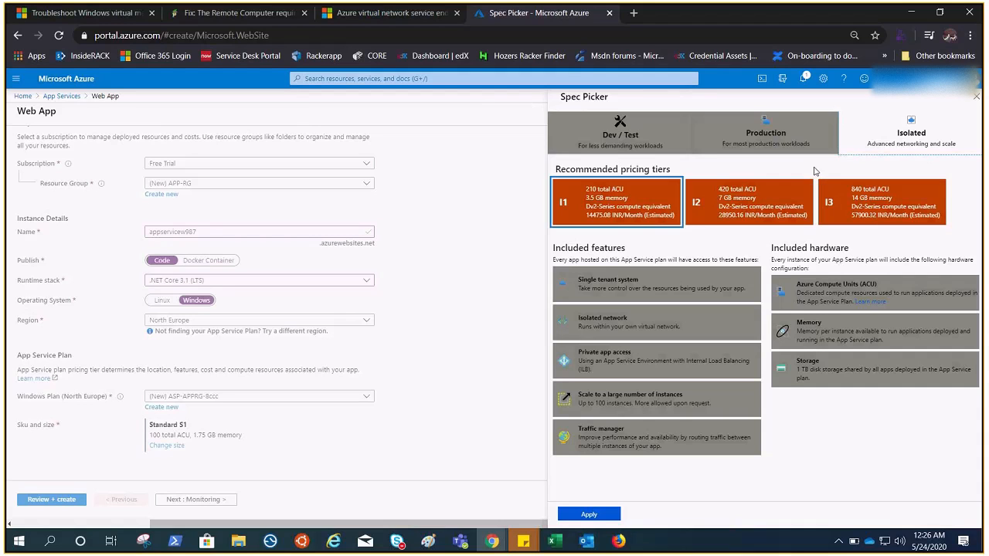
pyautogui.click(627, 143)
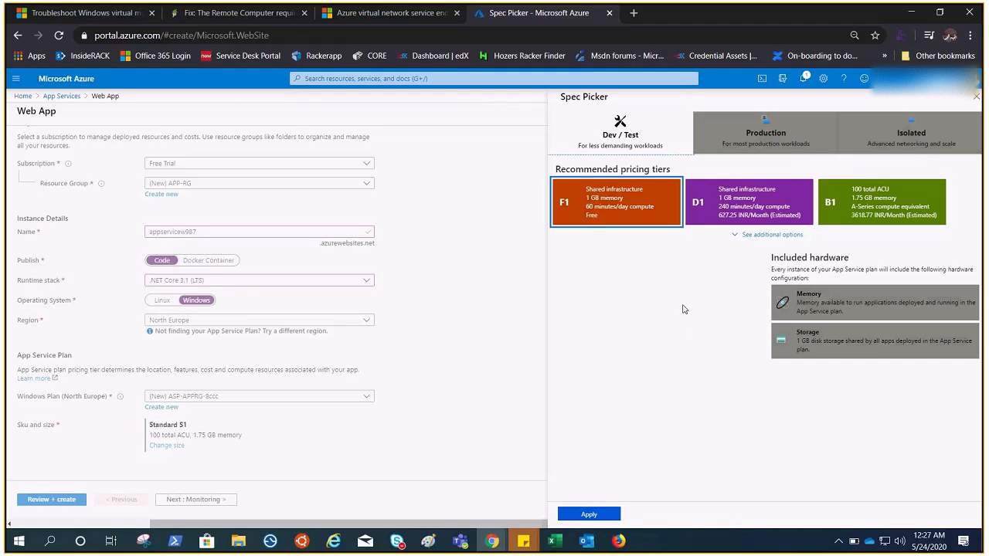
# Compare the Production pricing tiers S1, P1V2, P2V2 and P3V2, ending on S1.
pyautogui.click(785, 144)
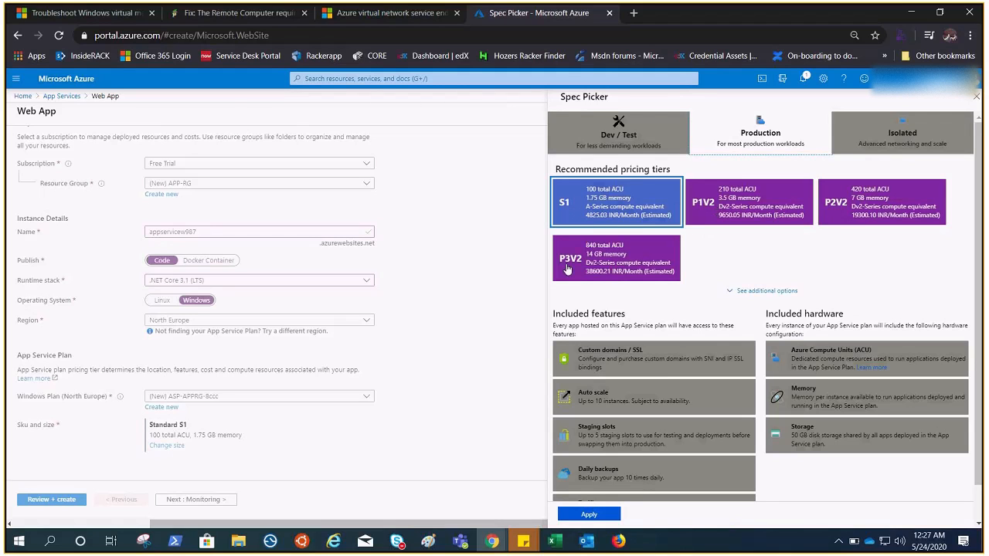
pyautogui.click(761, 214)
pyautogui.click(854, 214)
pyautogui.click(673, 258)
pyautogui.click(646, 202)
pyautogui.click(765, 202)
pyautogui.click(875, 201)
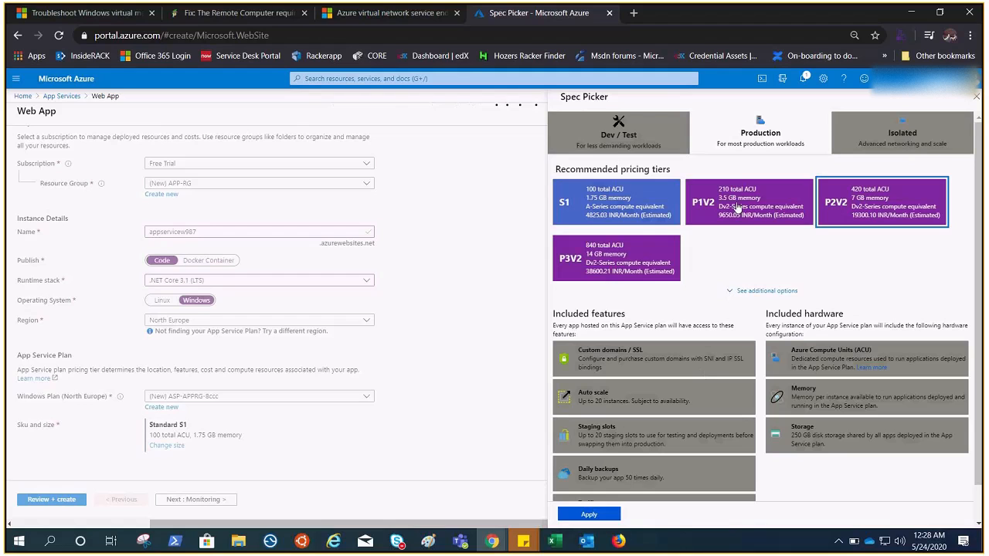
pyautogui.click(616, 203)
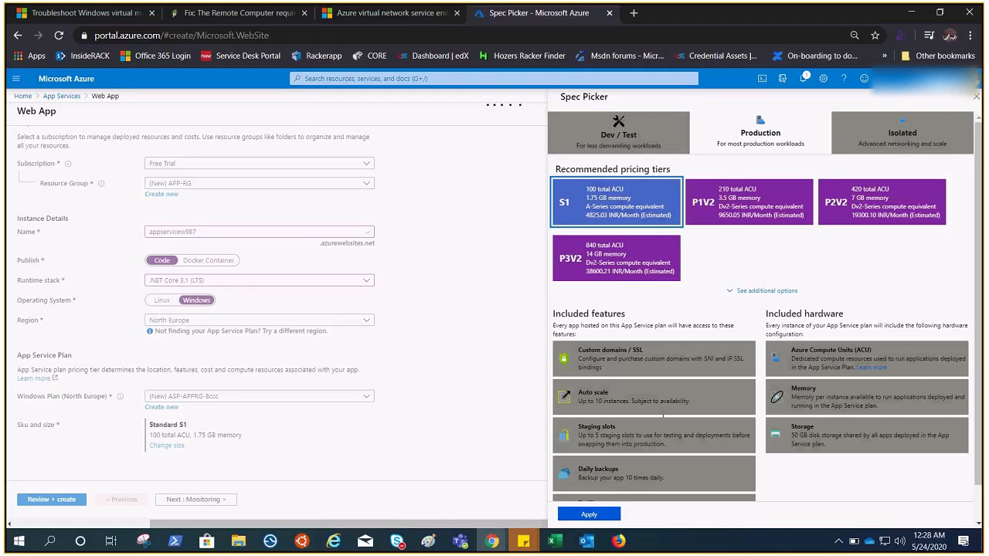
# Examine the included features and hardware of the S1 and P1V2 Production tiers.
pyautogui.scroll(-1, 663, 416)
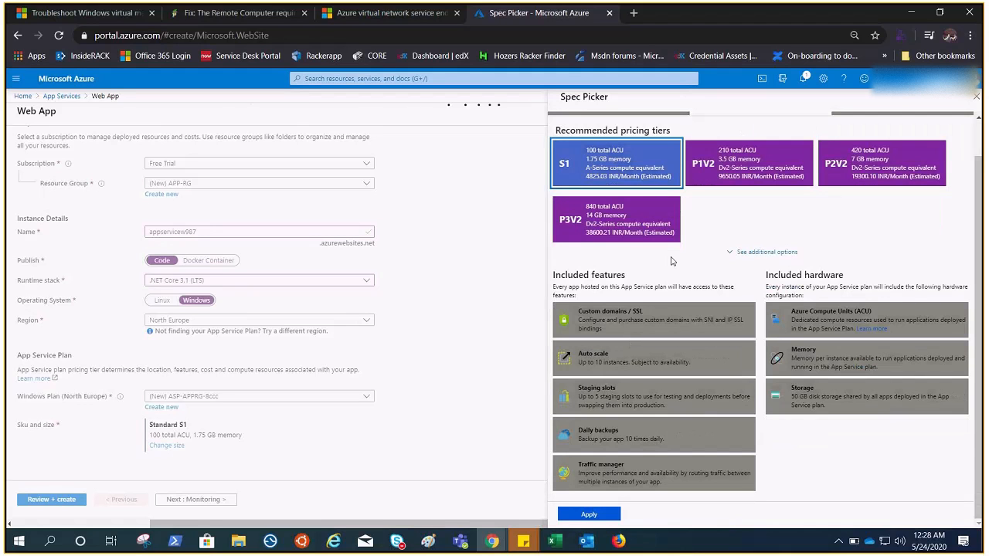
pyautogui.scroll(1, 672, 303)
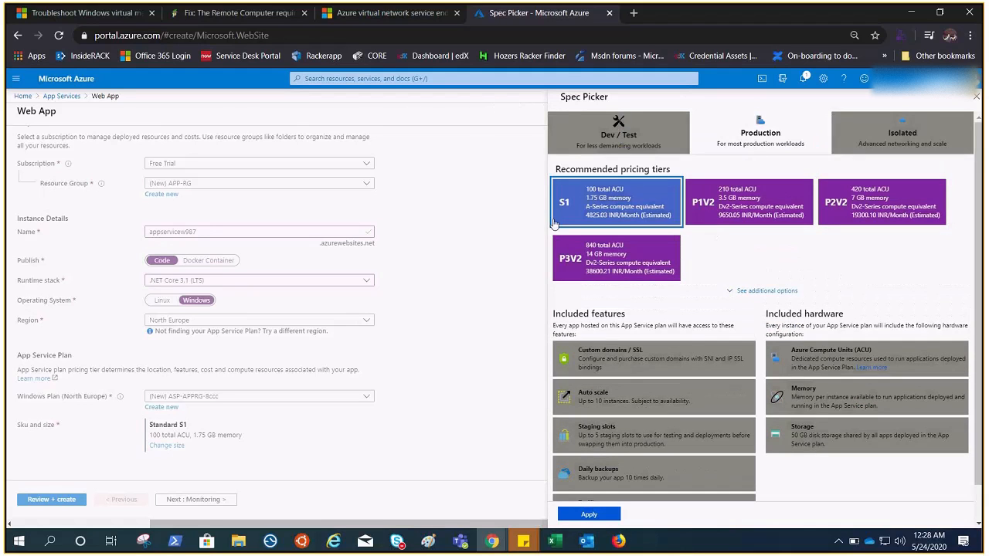
pyautogui.scroll(-1, 724, 206)
pyautogui.click(746, 174)
pyautogui.click(652, 176)
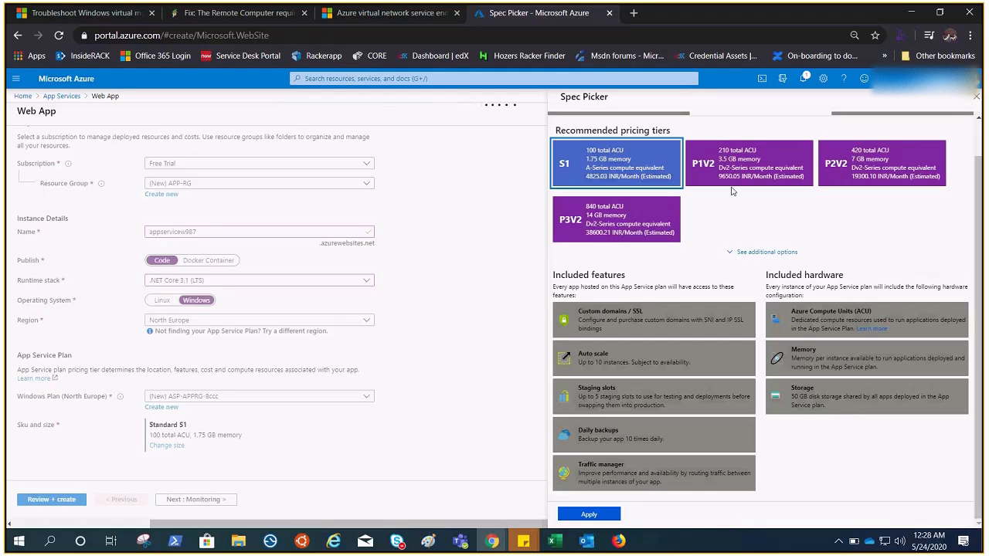
pyautogui.click(740, 164)
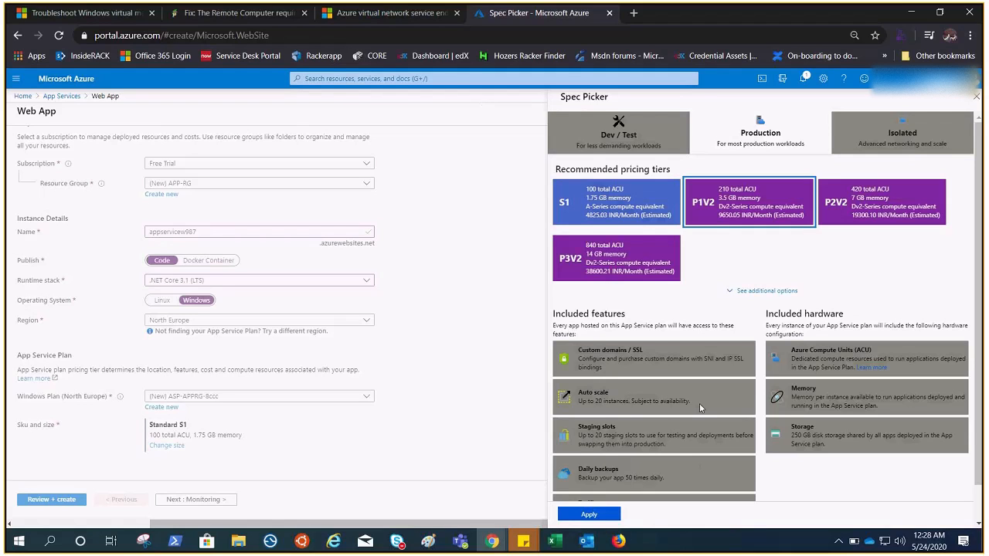
pyautogui.scroll(-1, 701, 408)
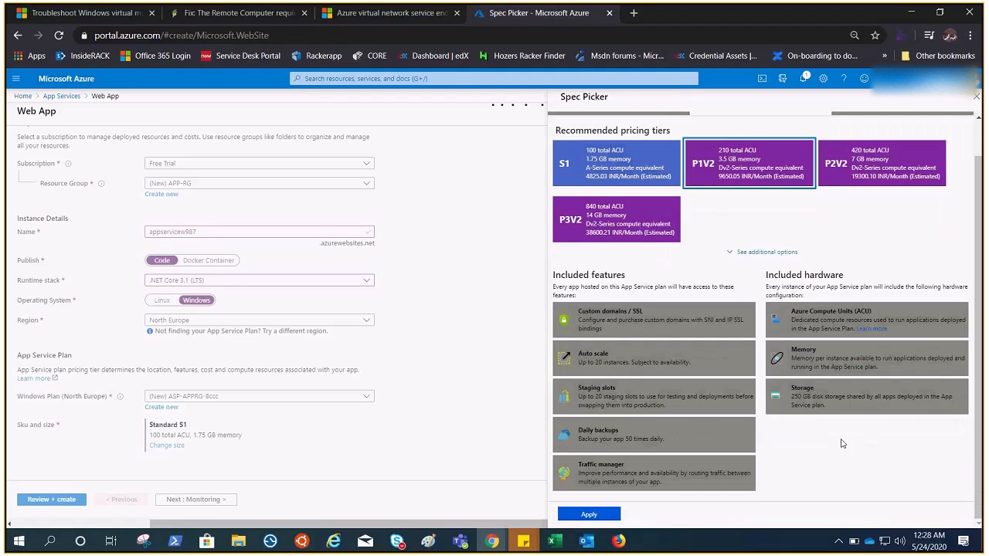
pyautogui.scroll(1, 839, 441)
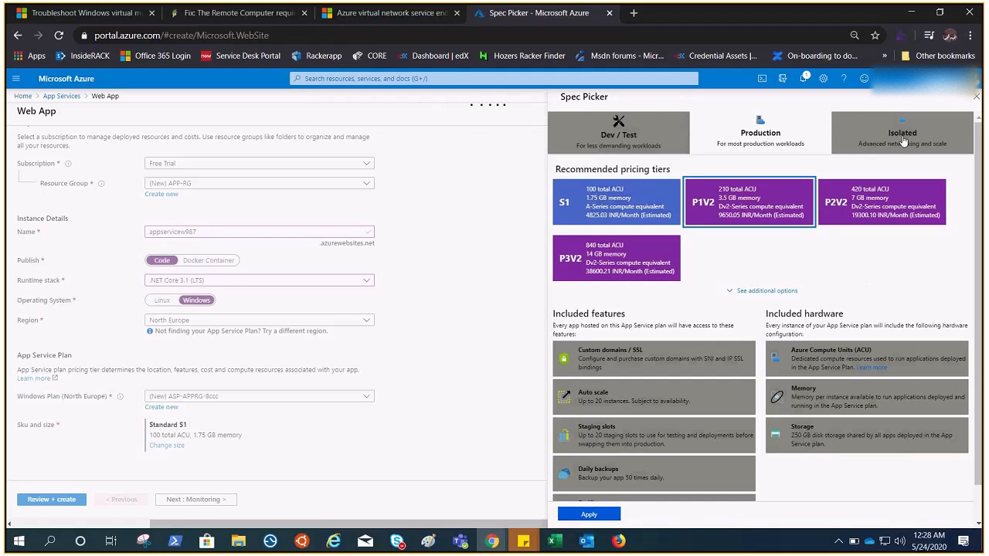
# Review the Isolated tiers against the Production ones and return to the Dev/Test pricing tiers.
pyautogui.click(905, 136)
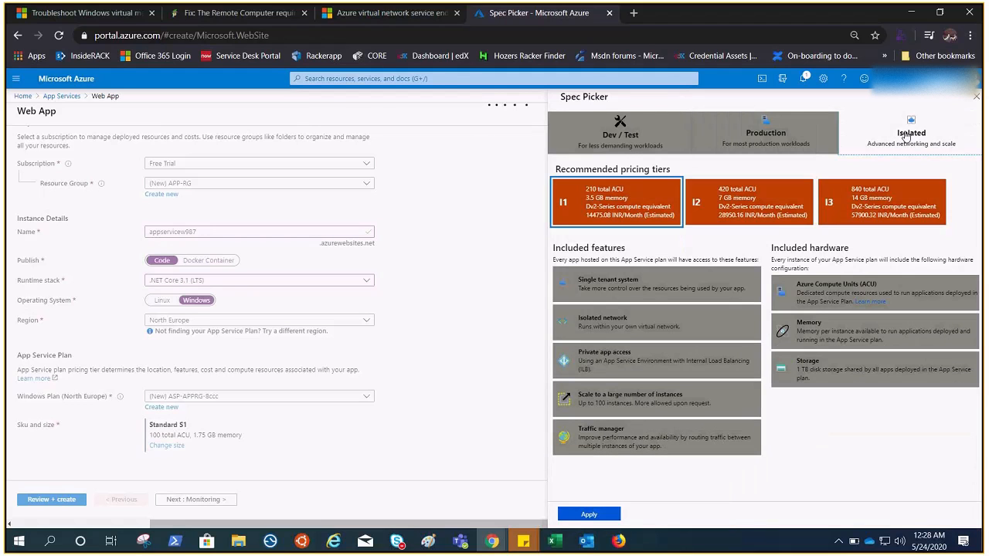
pyautogui.click(802, 141)
pyautogui.click(904, 143)
pyautogui.click(598, 125)
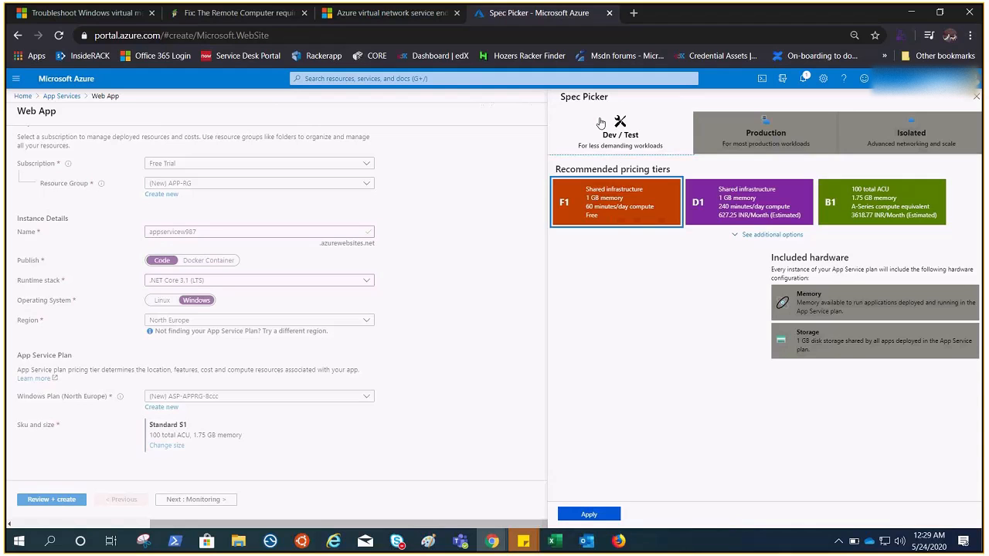
# Compare the Production and Isolated tiers once more, and apply the free F1 Dev/Test tier to the App Service plan.
pyautogui.click(747, 131)
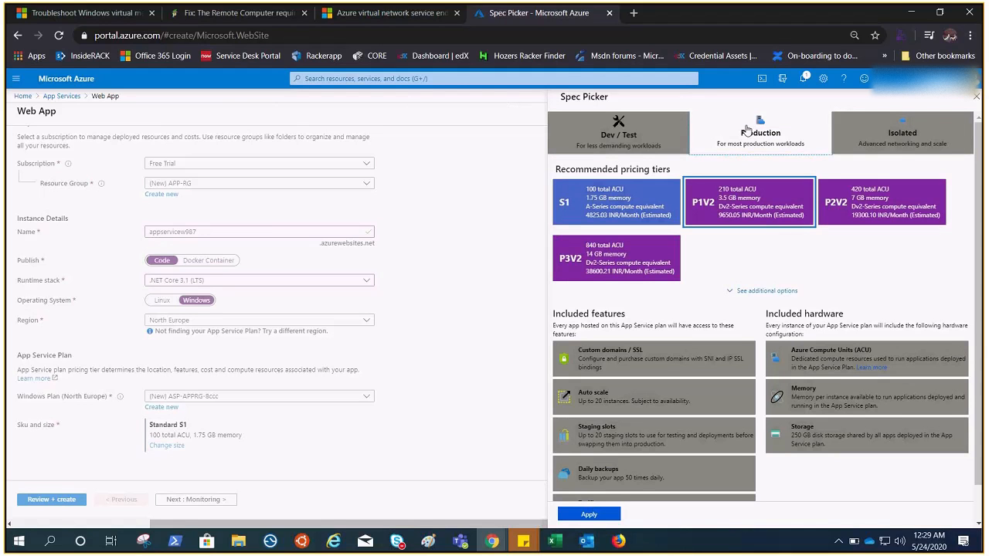
pyautogui.click(900, 144)
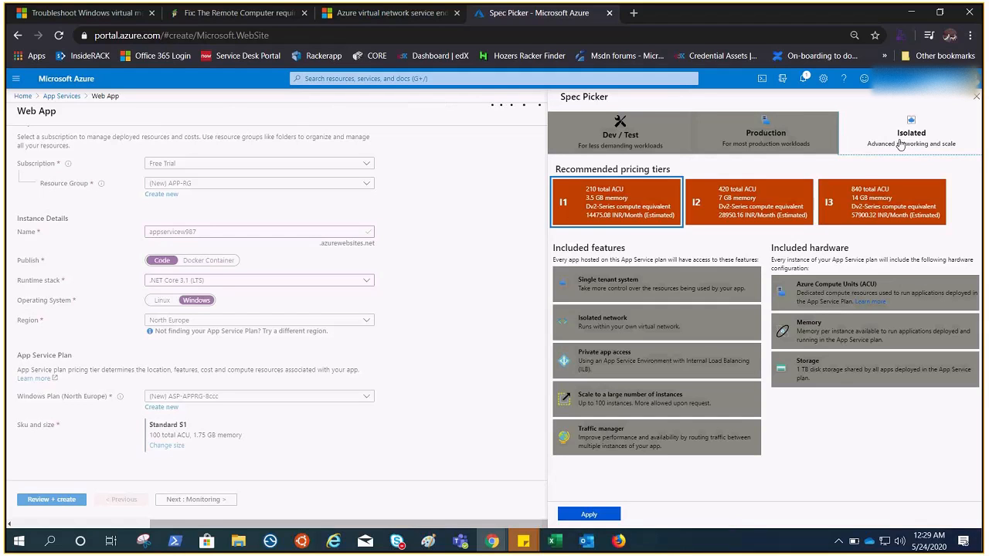
pyautogui.click(595, 139)
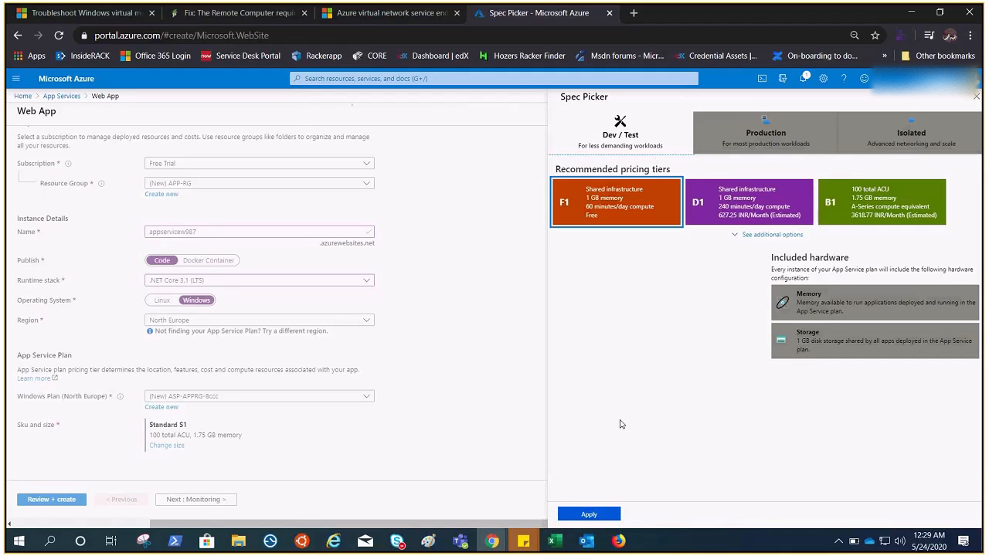
pyautogui.click(589, 516)
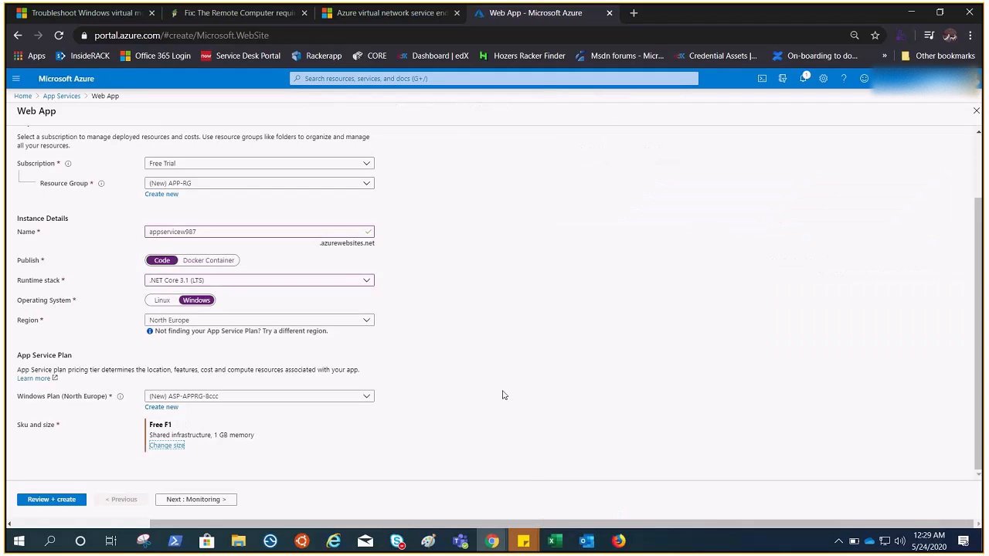
# Keep Application Insights enabled, review and create the web app, and open the deployed resource.
pyautogui.click(207, 503)
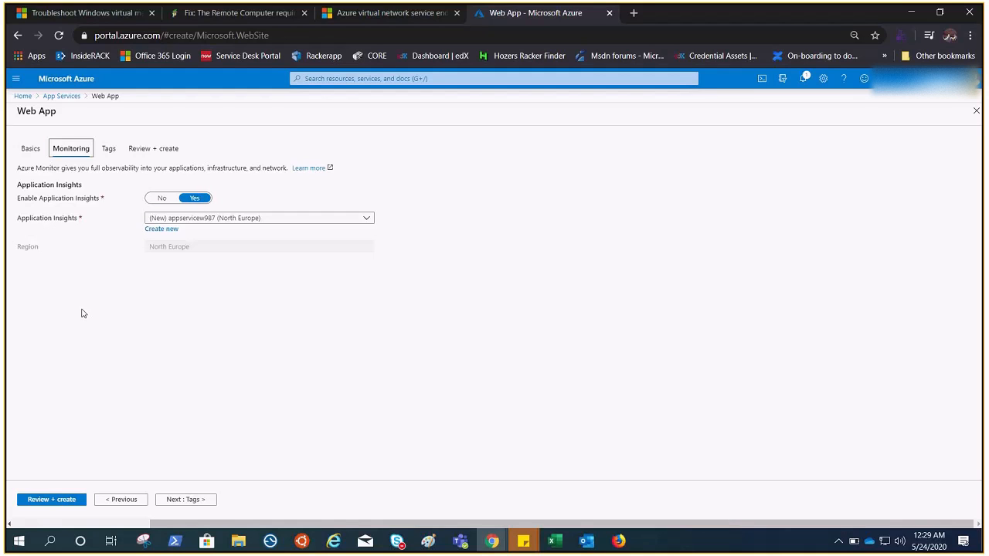
pyautogui.click(35, 497)
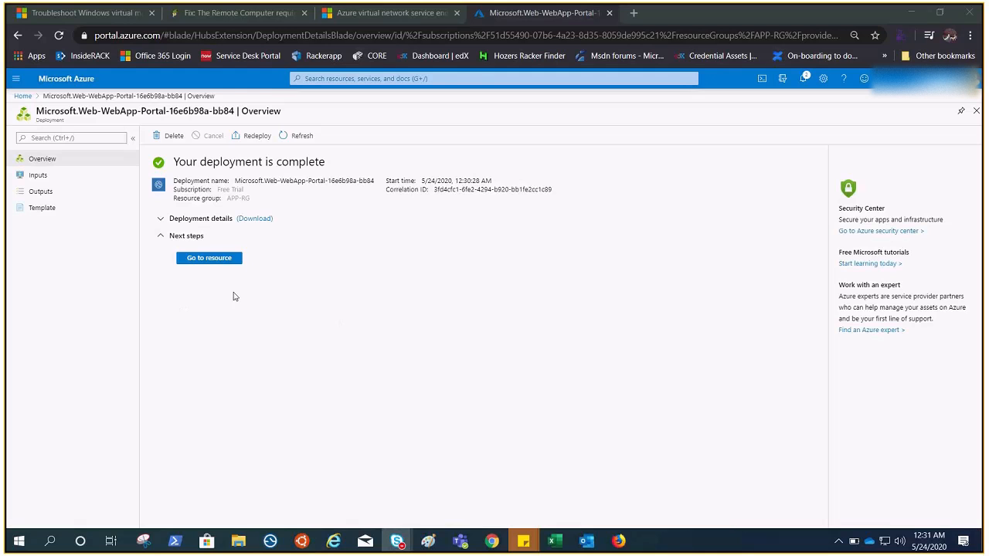
pyautogui.click(209, 260)
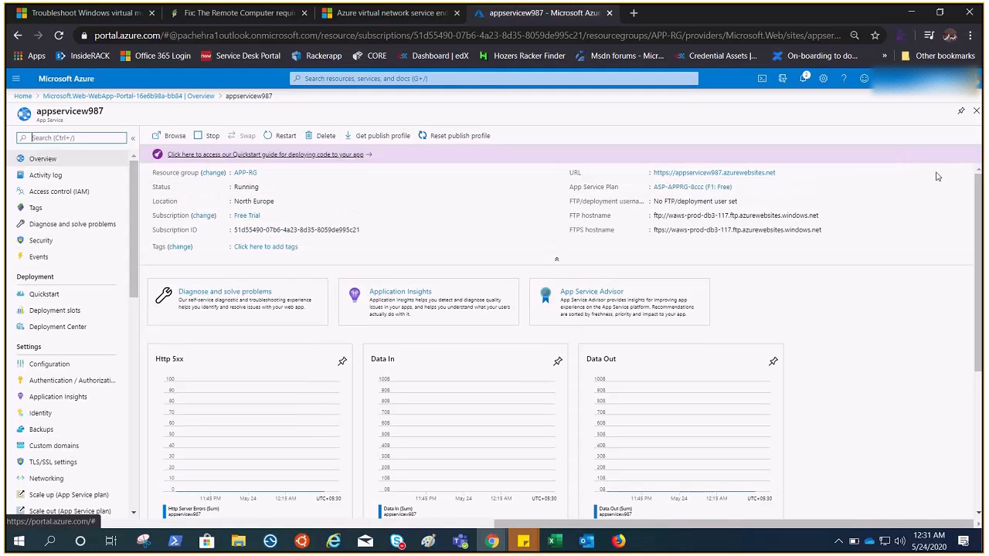
# Try to load the web app in a new browser tab using the value copied from the App Service Plan field.
pyautogui.click(956, 189)
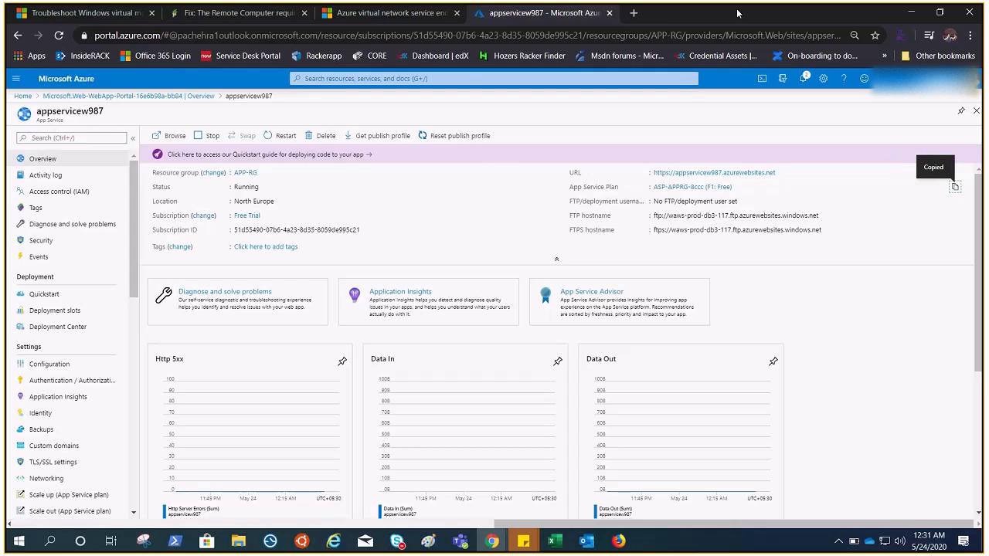
pyautogui.click(634, 13)
pyautogui.hotkey('ctrl', 'v')
pyautogui.press('Return')
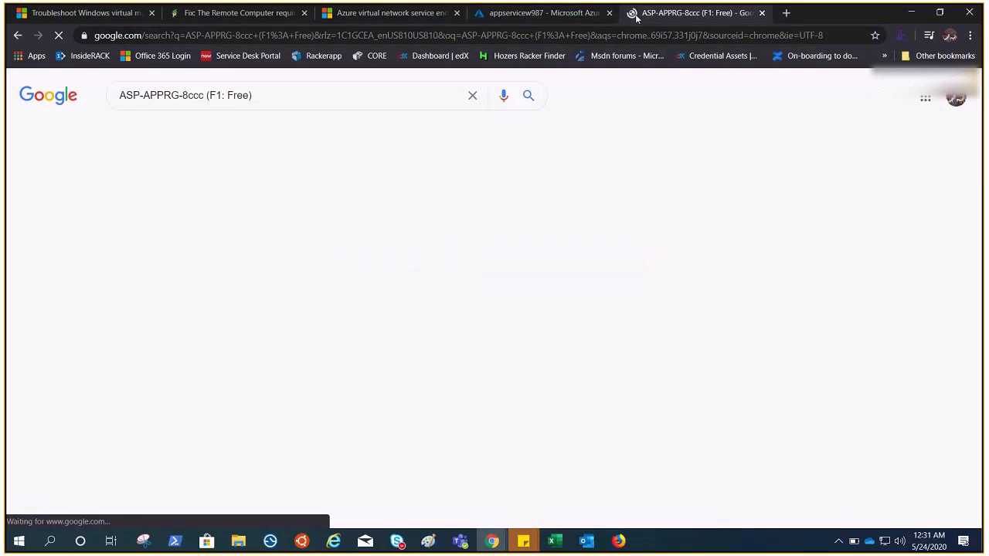
pyautogui.click(579, 15)
pyautogui.click(956, 189)
pyautogui.click(692, 13)
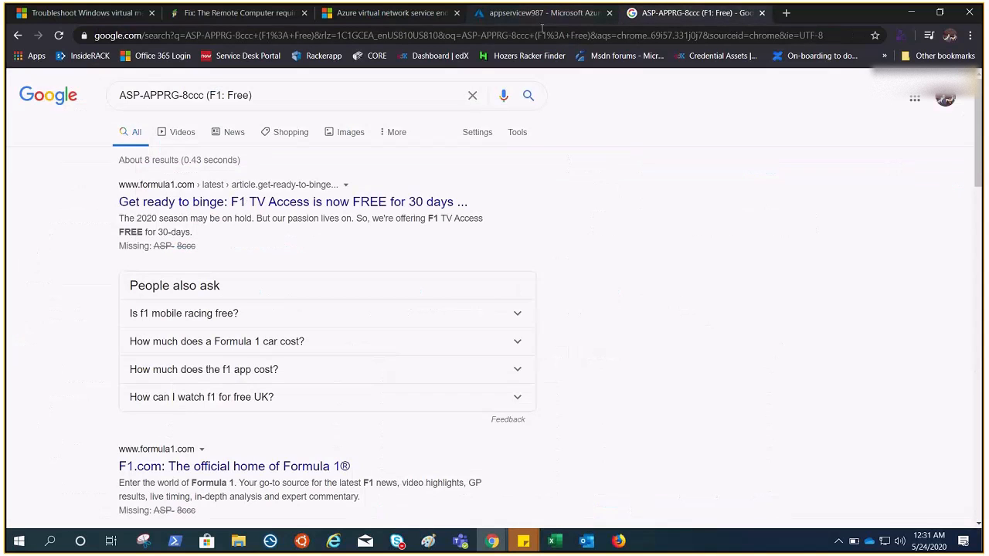
pyautogui.click(535, 35)
pyautogui.hotkey('ctrl', 'v')
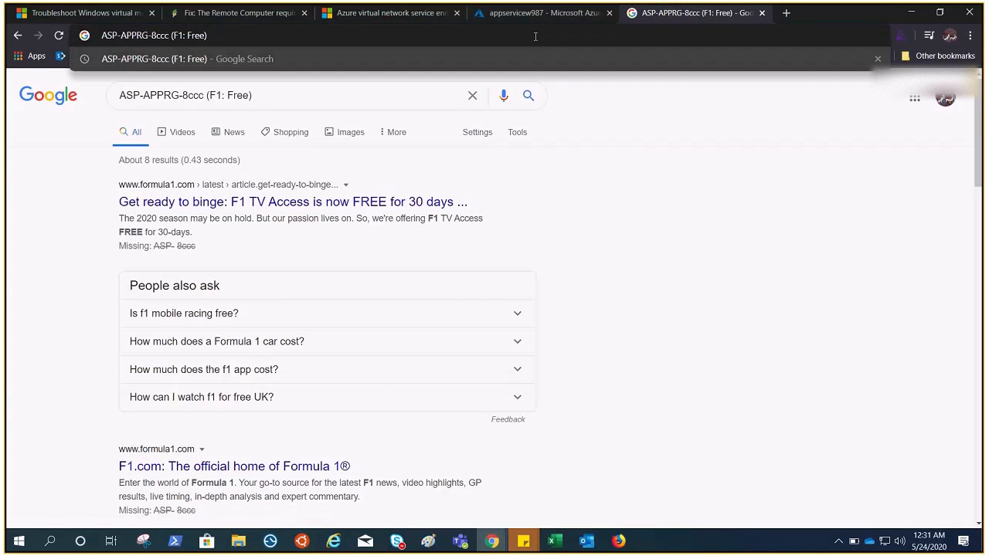
pyautogui.click(566, 16)
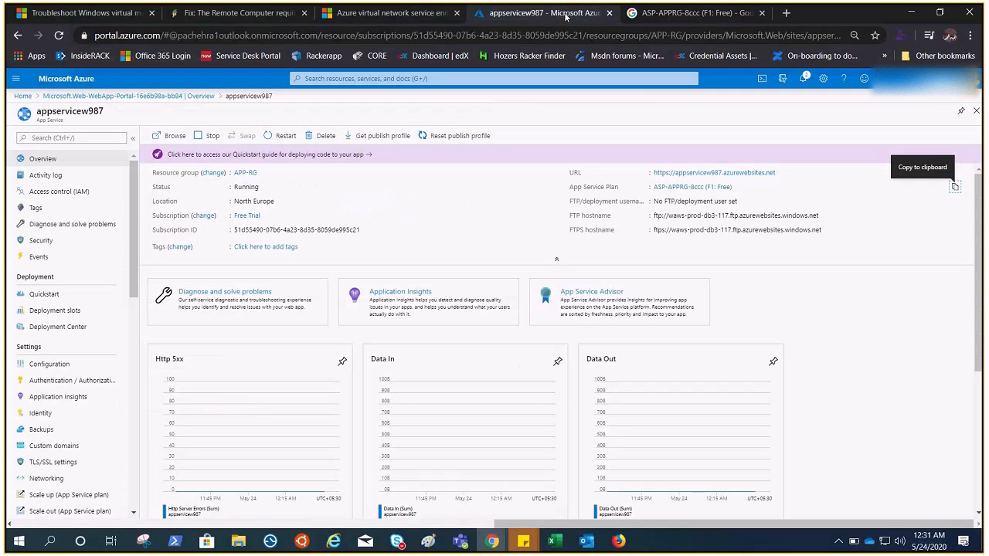
pyautogui.moveTo(777, 174); pyautogui.dragTo(653, 179)
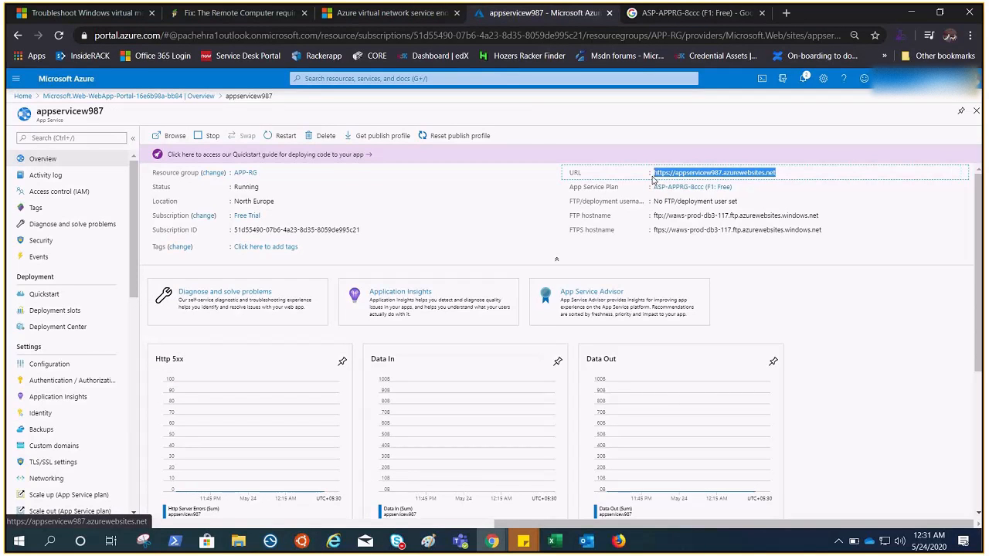
pyautogui.click(675, 15)
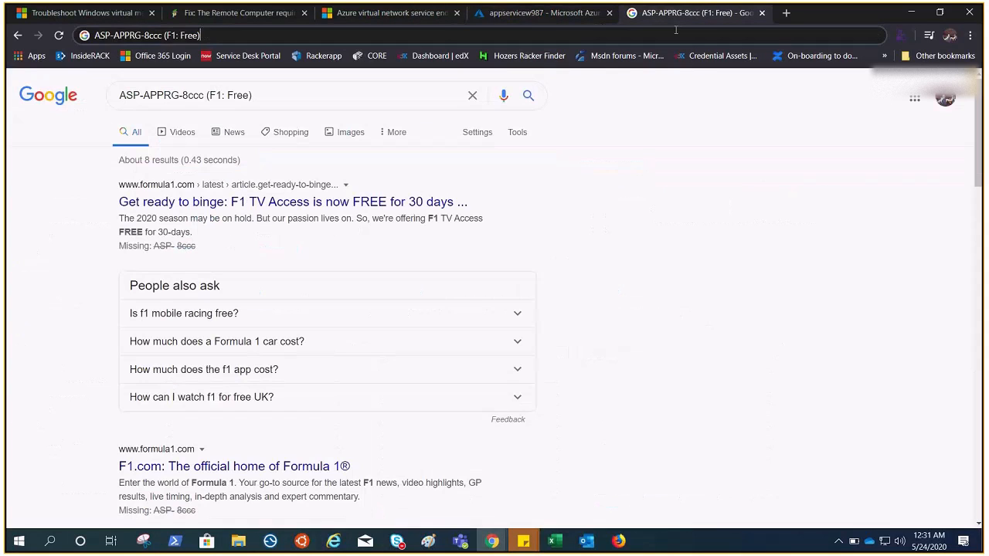
pyautogui.hotkey('ctrl', 'v')
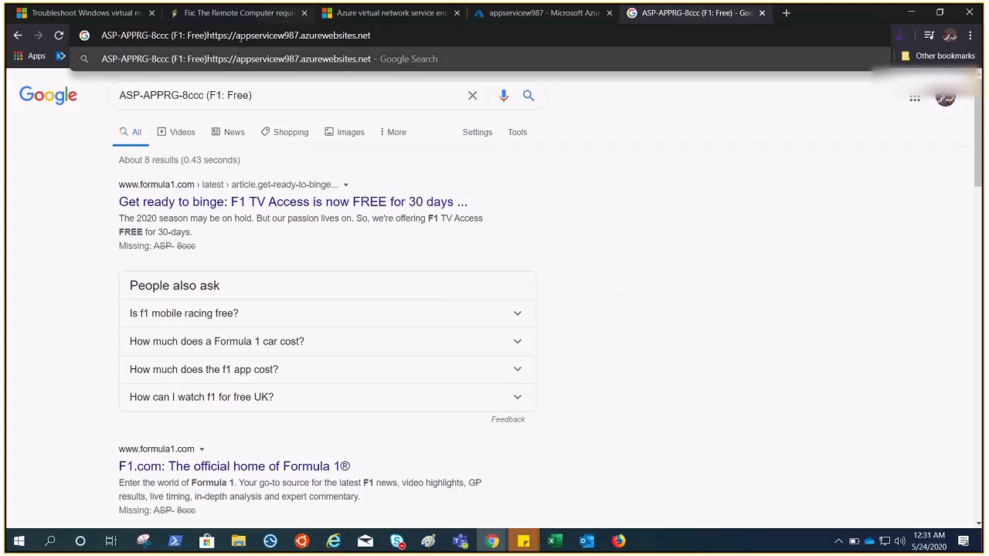
pyautogui.click(208, 36)
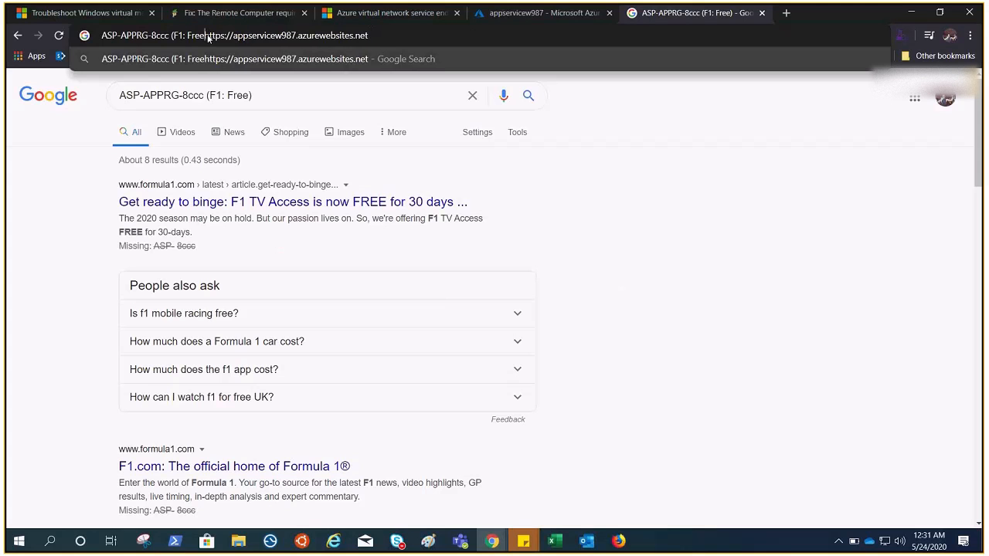
pyautogui.press('BackSpace')
pyautogui.press('BackSpace')
pyautogui.press('BackSpace')
pyautogui.press('BackSpace')
pyautogui.press('BackSpace')
pyautogui.press('BackSpace')
pyautogui.press('BackSpace')
pyautogui.press('BackSpace')
pyautogui.press('BackSpace')
pyautogui.press('BackSpace')
pyautogui.press('BackSpace')
pyautogui.press('BackSpace')
pyautogui.press('BackSpace')
pyautogui.press('BackSpace')
pyautogui.press('BackSpace')
pyautogui.press('BackSpace')
pyautogui.press('BackSpace')
pyautogui.press('BackSpace')
pyautogui.press('BackSpace')
pyautogui.press('BackSpace')
pyautogui.press('Return')
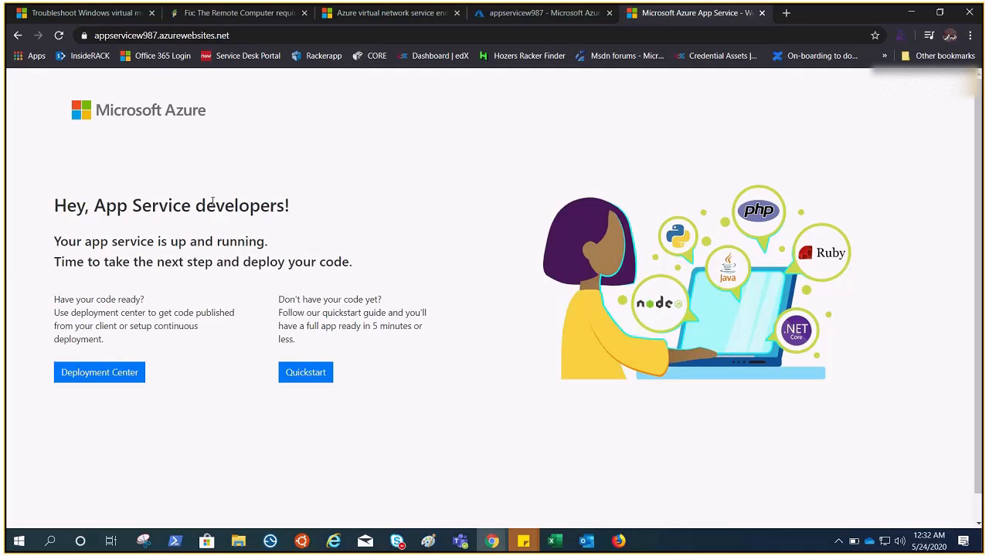
# Return to the appservicew987 resource in the portal and review the Deployment Center's continuous and manual deployment sources.
pyautogui.click(515, 19)
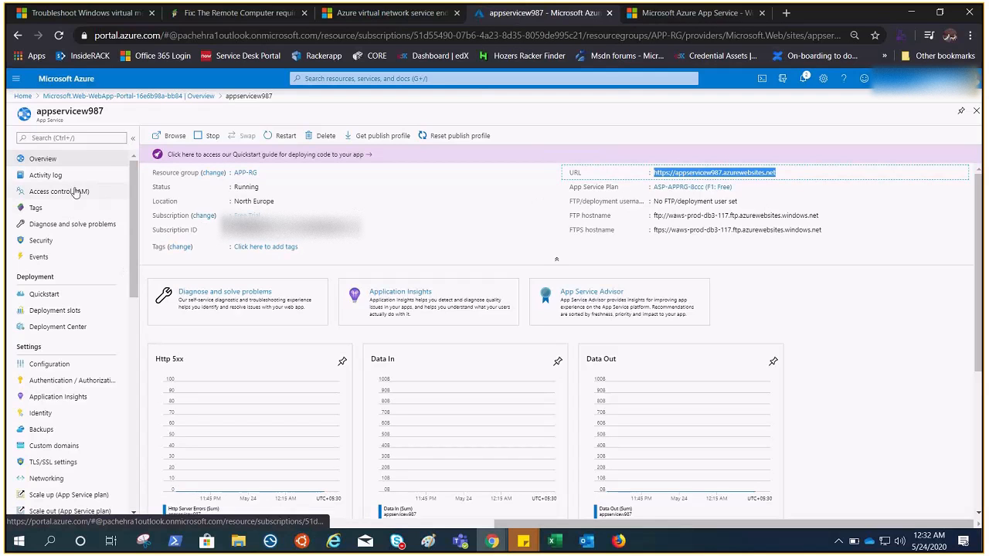
pyautogui.scroll(-1, 85, 232)
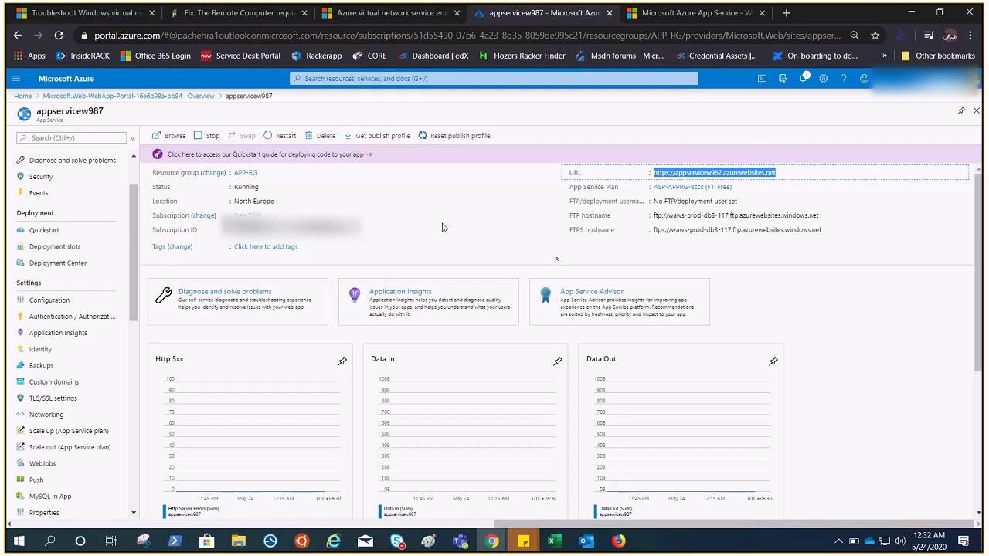
pyautogui.click(44, 263)
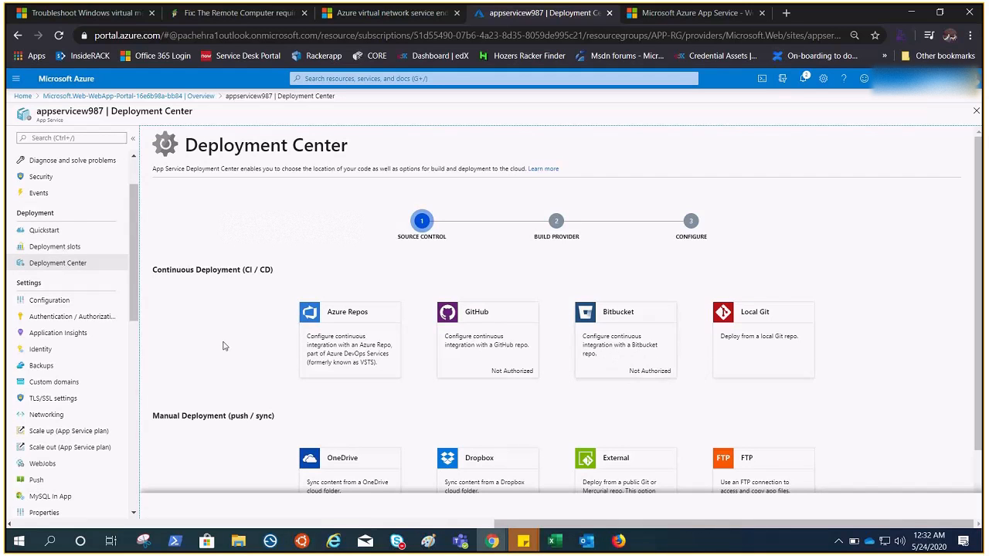
pyautogui.scroll(-1, 228, 356)
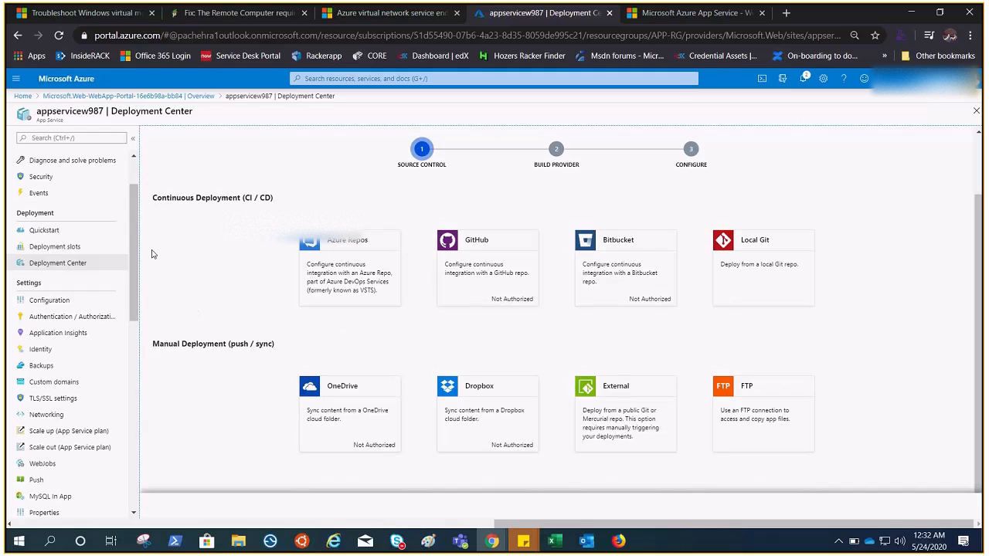
# View the overview of the web app's App Service plan and return to the Deployment Center.
pyautogui.scroll(-2, 120, 251)
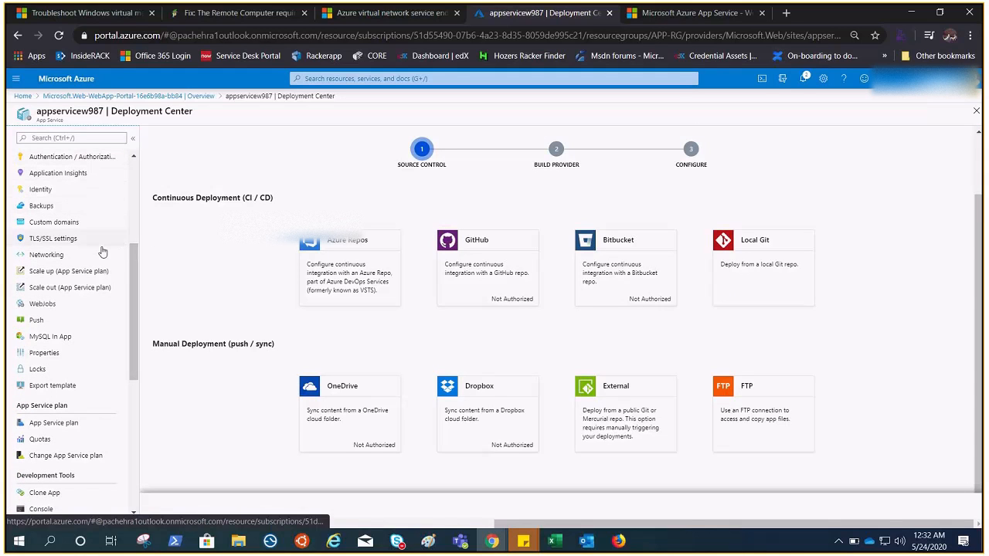
pyautogui.moveTo(135, 290); pyautogui.dragTo(132, 373)
pyautogui.click(53, 250)
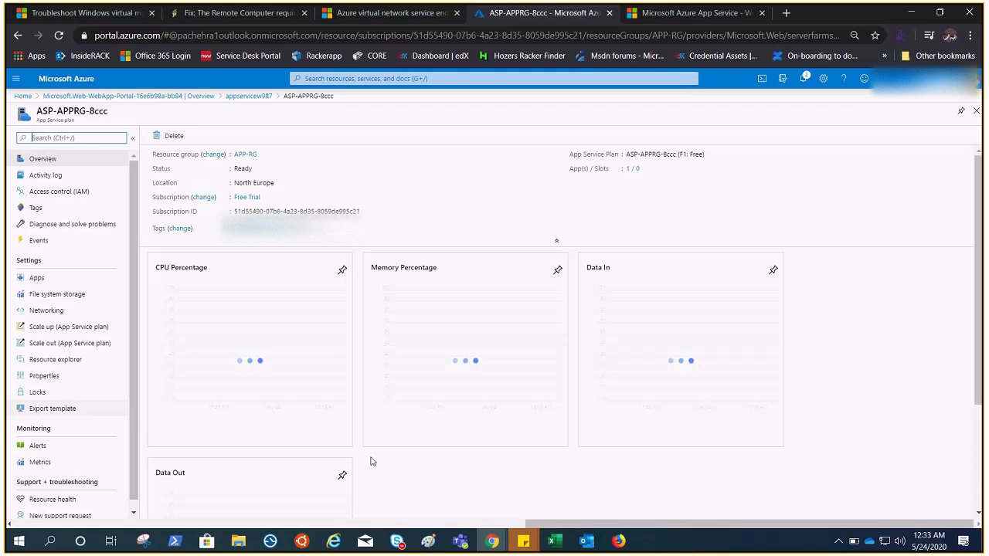
pyautogui.click(17, 36)
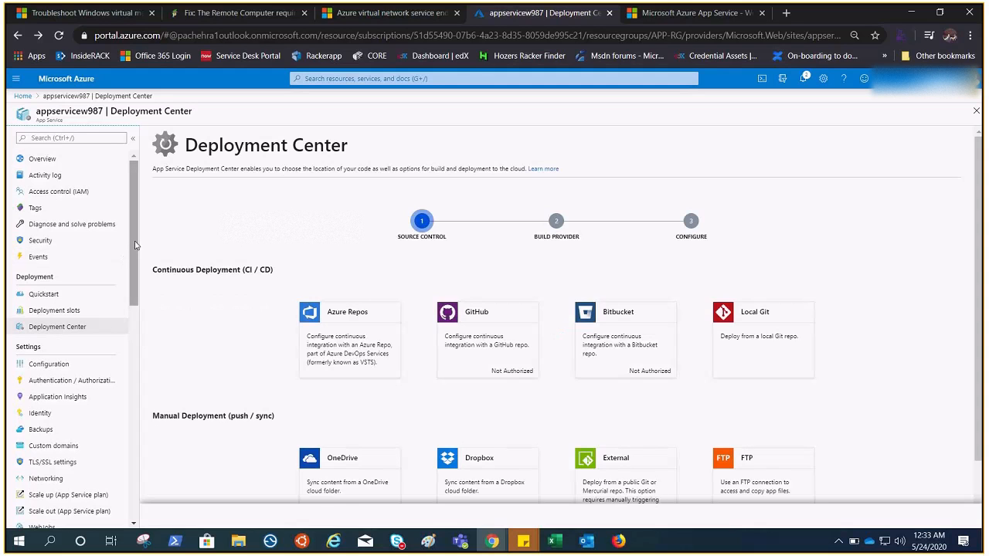
# Open the web app's deployment slots and look through its remaining settings and App Service plan options.
pyautogui.click(78, 312)
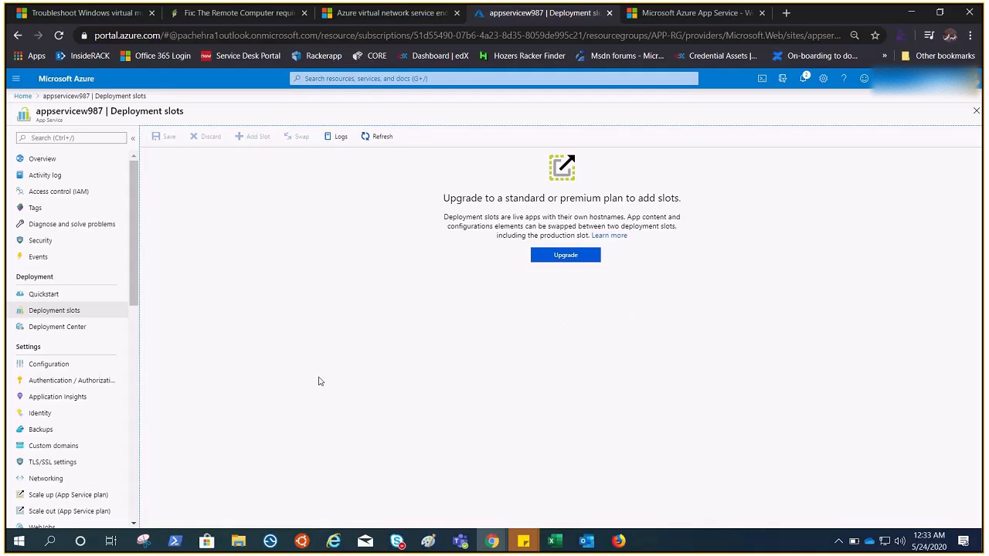
pyautogui.scroll(-3, 70, 262)
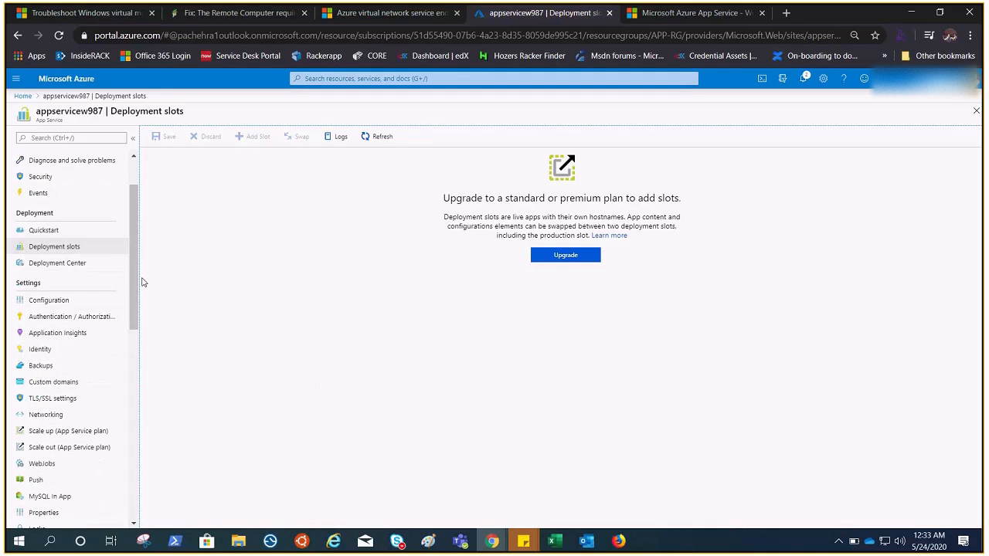
pyautogui.moveTo(133, 283); pyautogui.dragTo(137, 340)
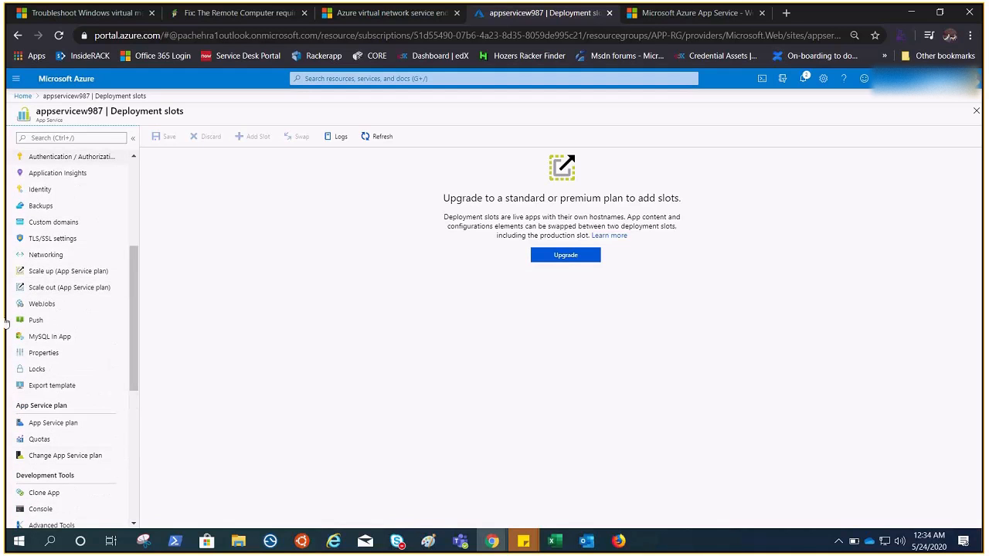